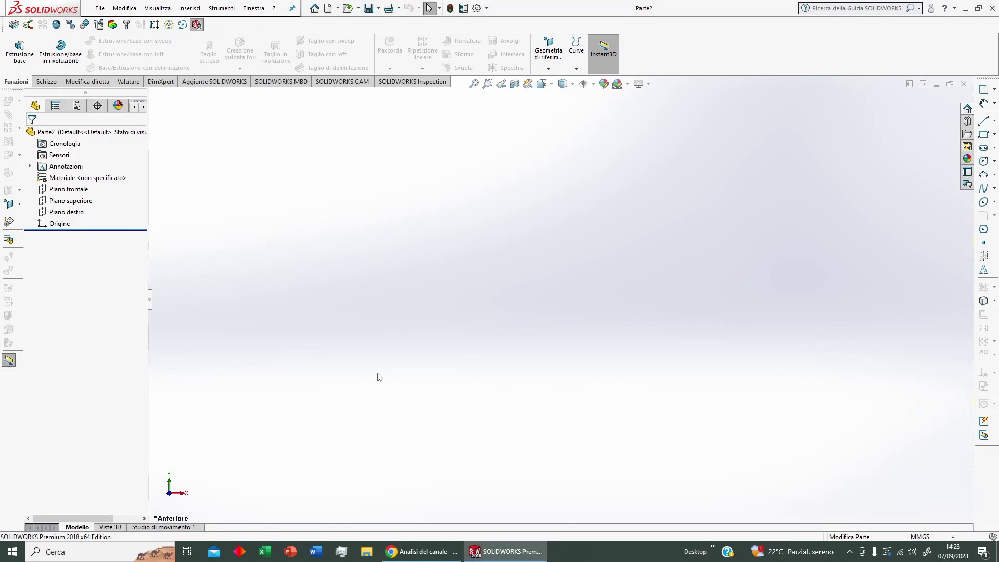
Orient the view Normale a (normal to) the Piano superiore plane.
click(87, 202)
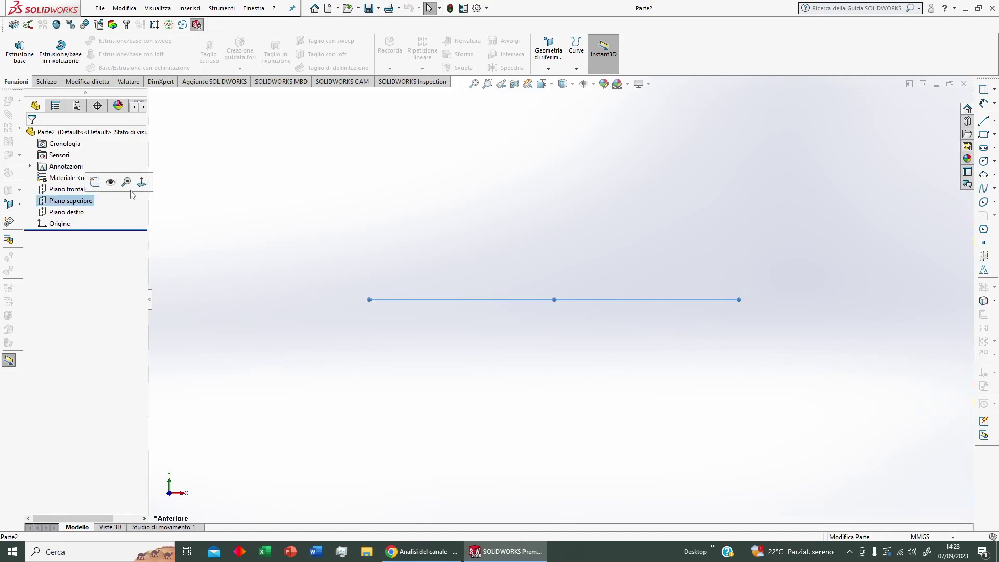
click(141, 182)
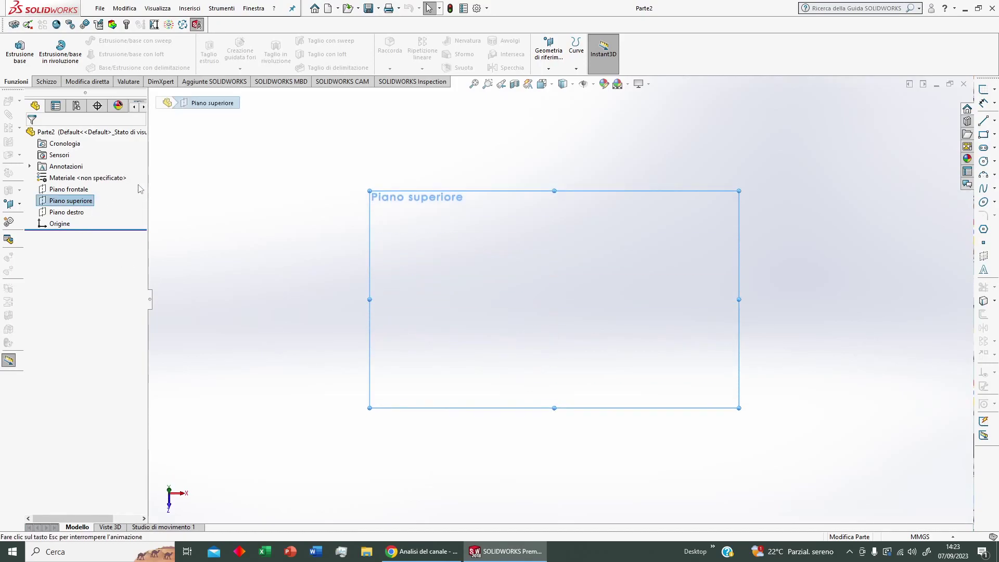
right_click(84, 203)
Start a sketch on Piano superiore and draw a corner rectangle from the origin.
click(92, 184)
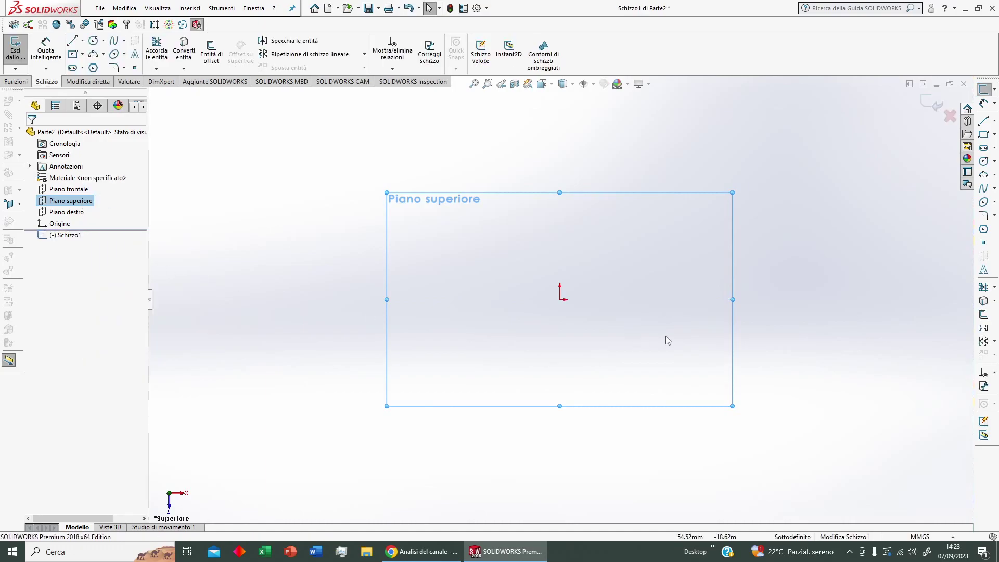
right_drag(823, 198, 814, 220)
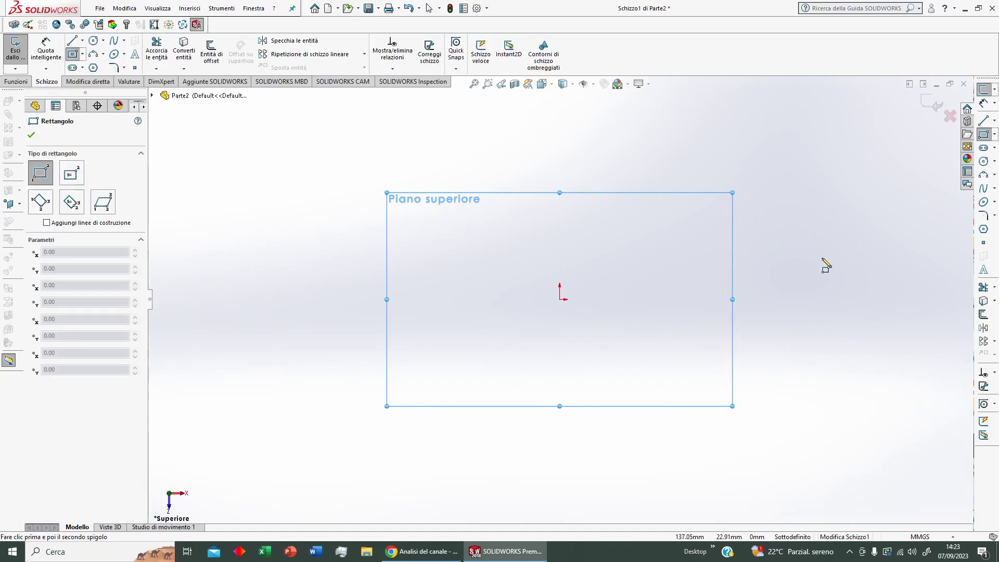
click(560, 299)
click(668, 217)
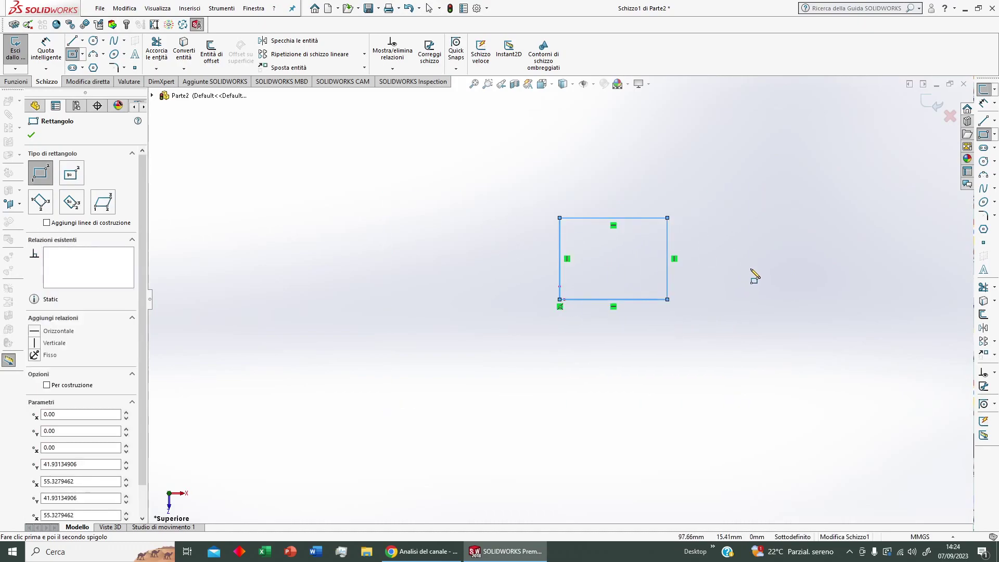
Dimension the rectangle's height and width to 50 mm each, then exit the sketch.
right_drag(754, 276, 769, 223)
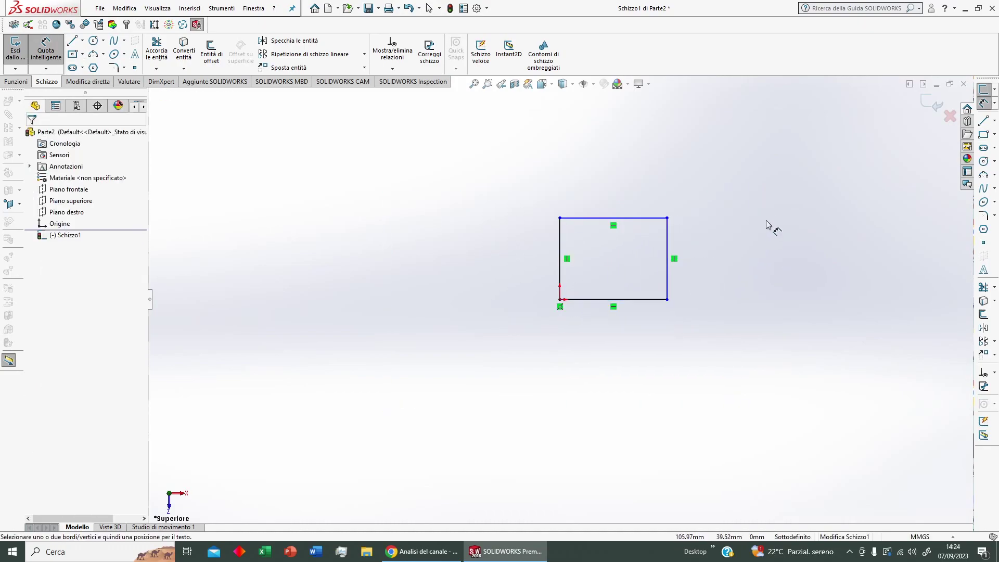
click(647, 217)
click(647, 299)
click(727, 269)
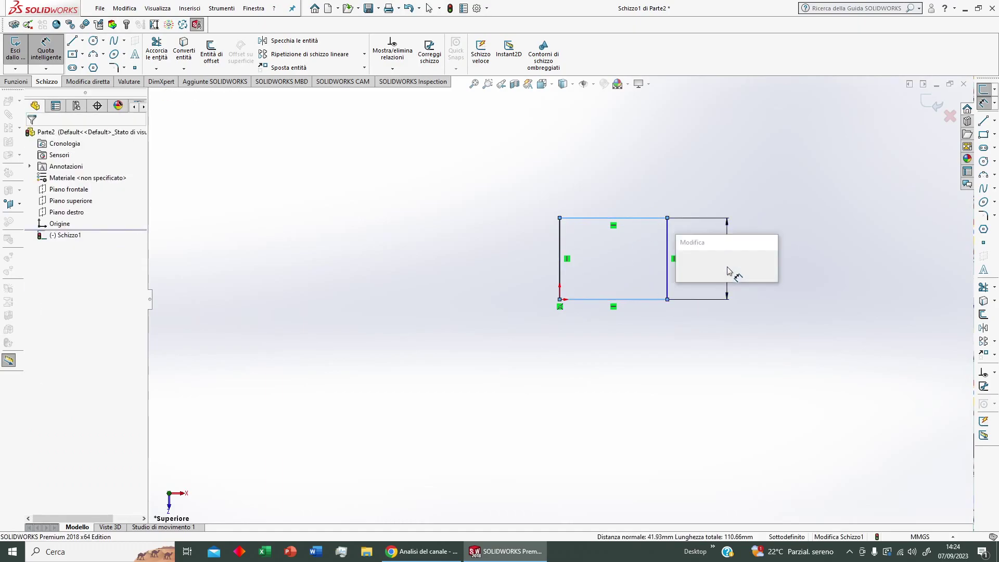
text(50)
click(683, 265)
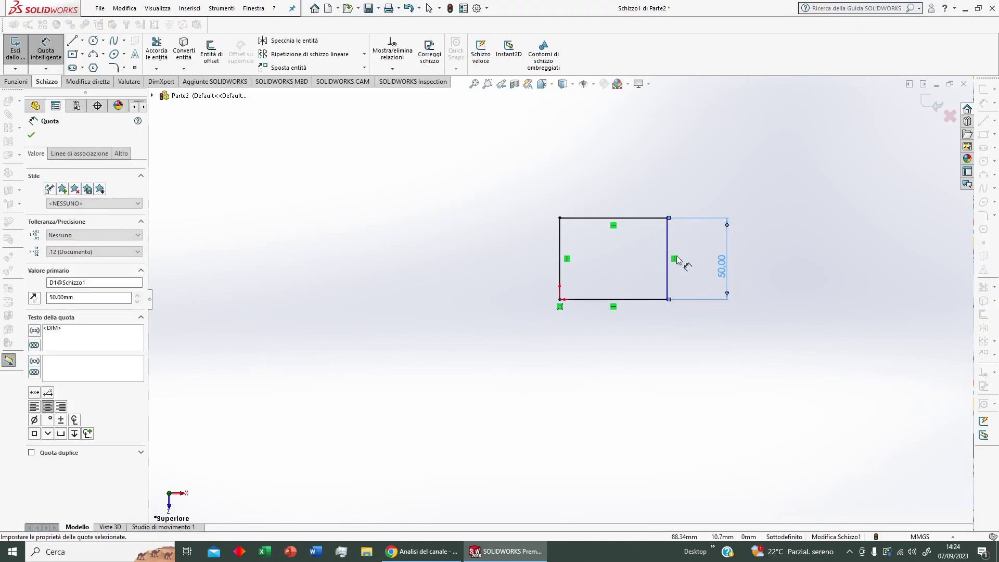
click(559, 255)
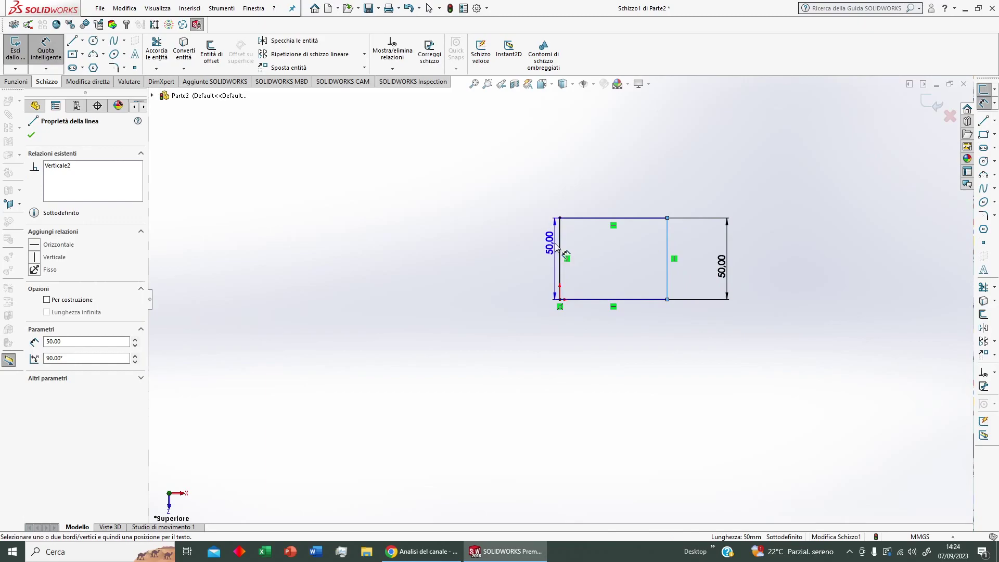
click(667, 245)
click(592, 179)
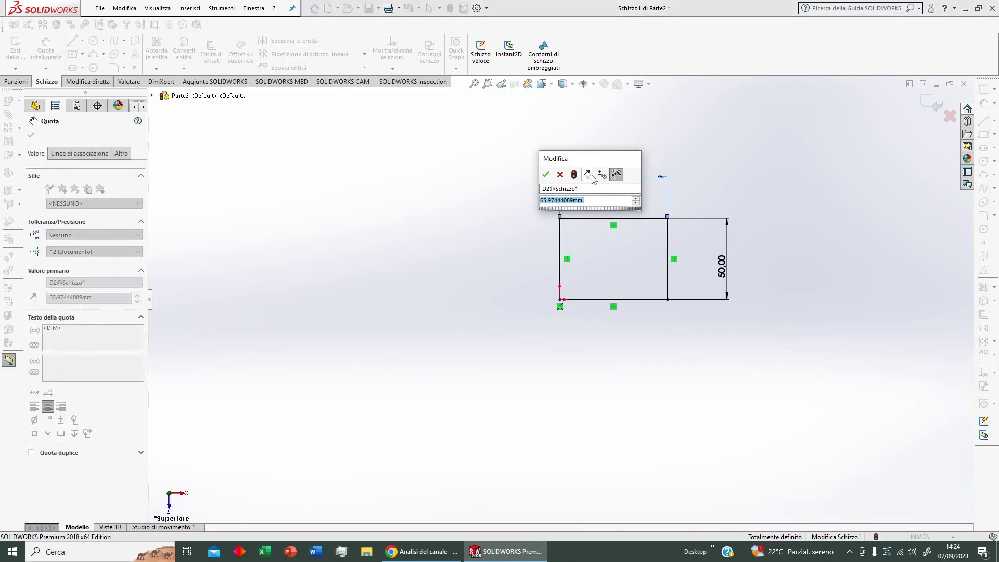
text(50)
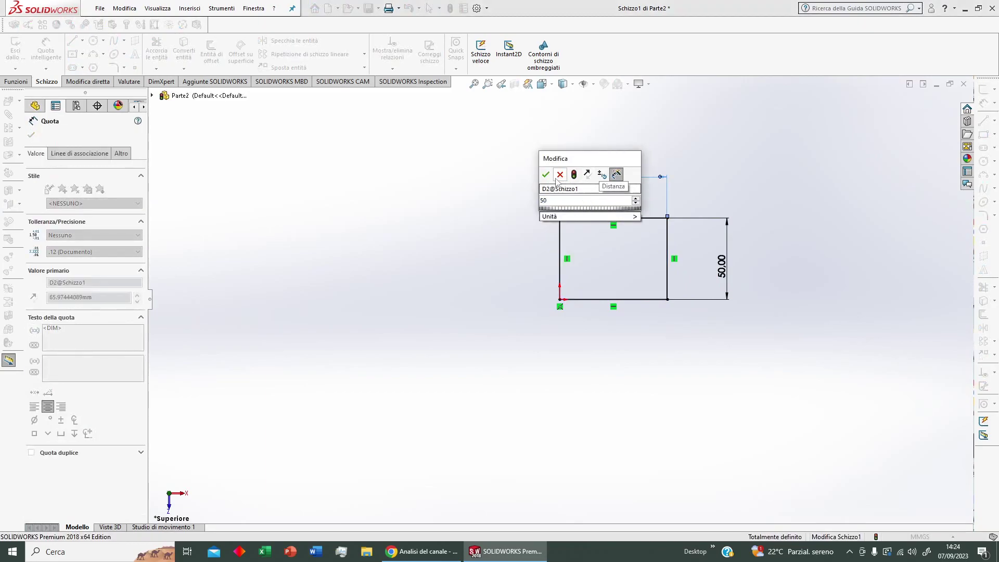
key(Return)
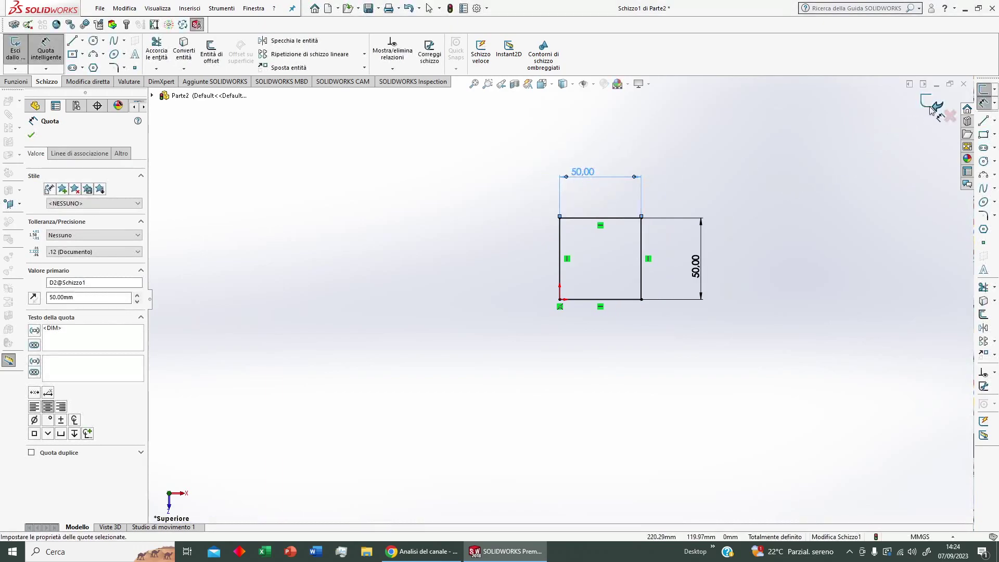
click(929, 103)
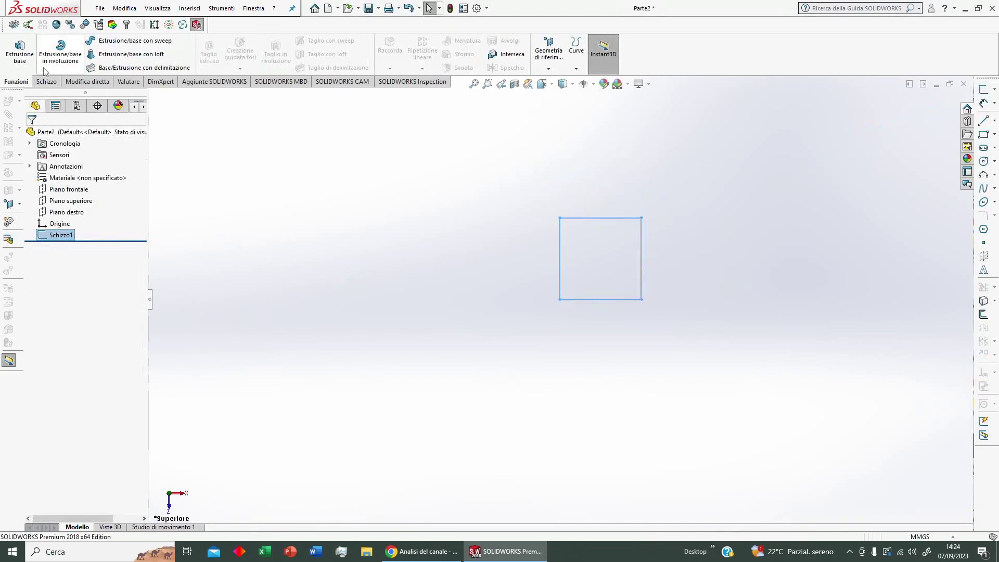
Extrude Schizzo1 to a 50 mm depth as Estrusione1 and orbit to inspect the cube.
click(21, 51)
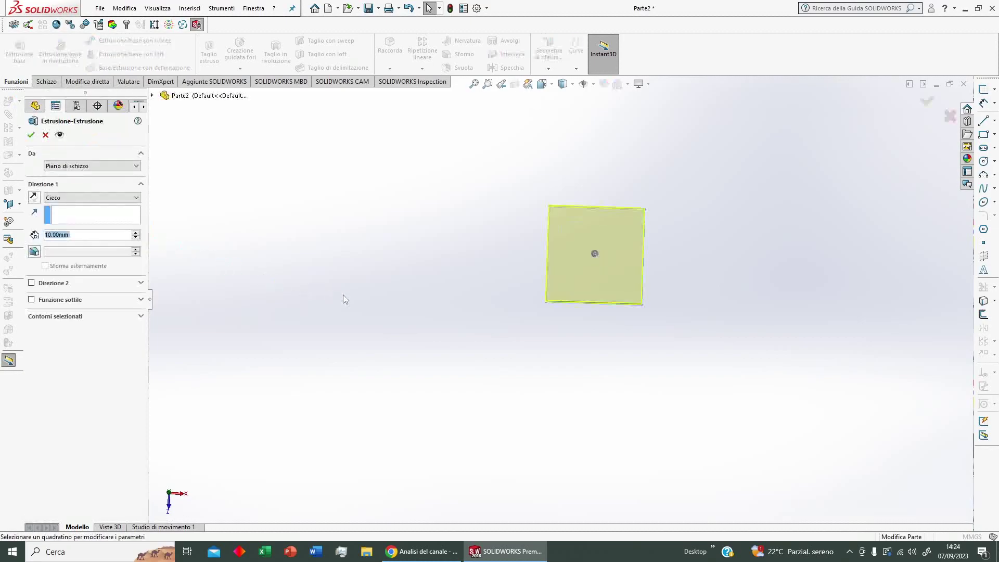
text(5)
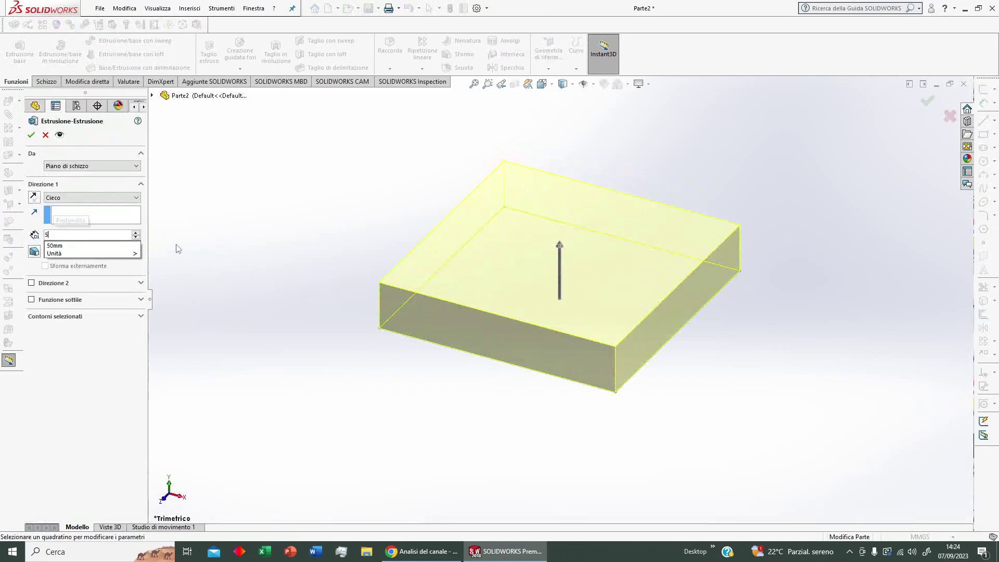
text(0)
key(Return)
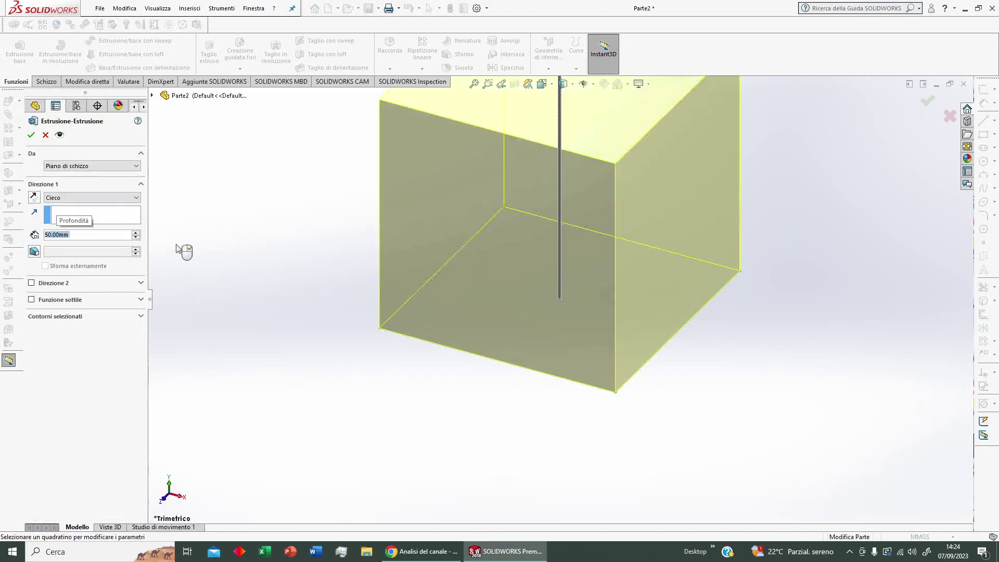
right_click(177, 250)
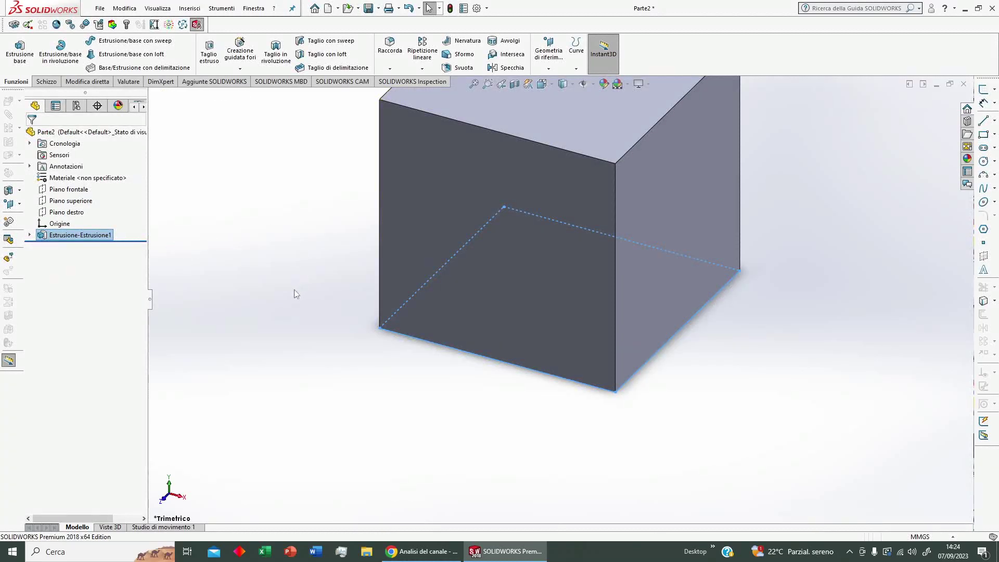
middle_drag(311, 289, 320, 281)
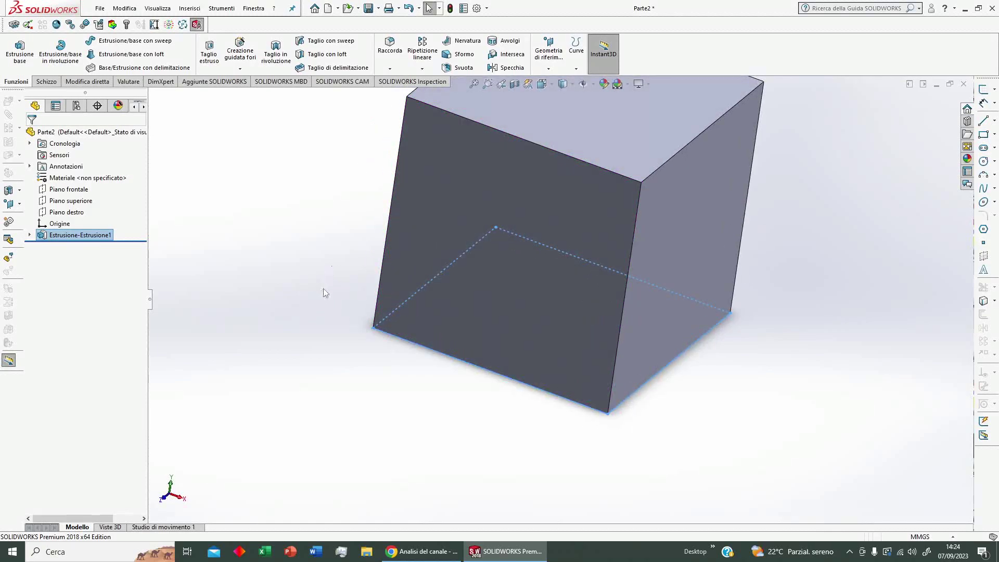
middle_drag(320, 294, 396, 341)
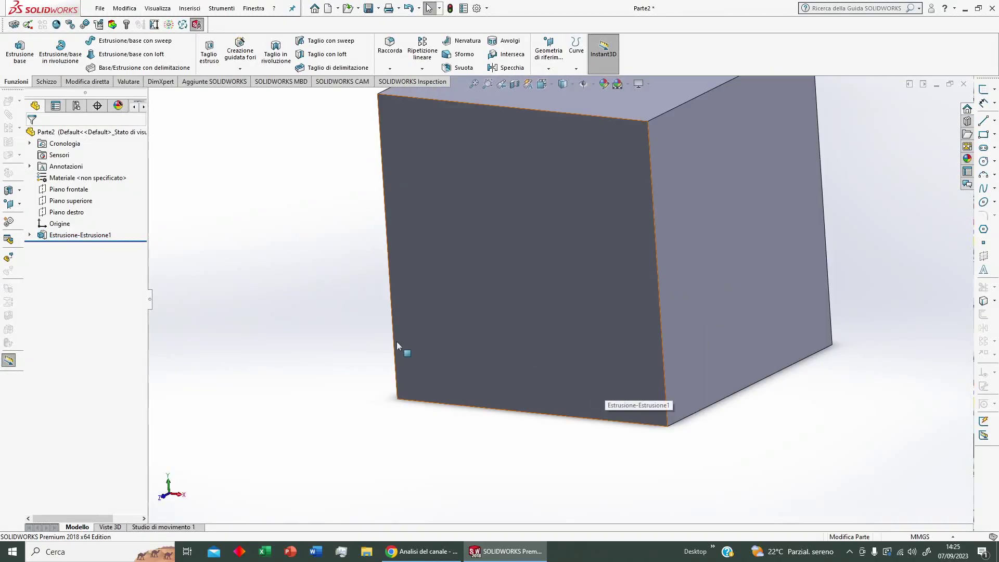
Start a new sketch on Piano superiore, viewed normal, and draw a rectangle beside the cube.
right_click(86, 204)
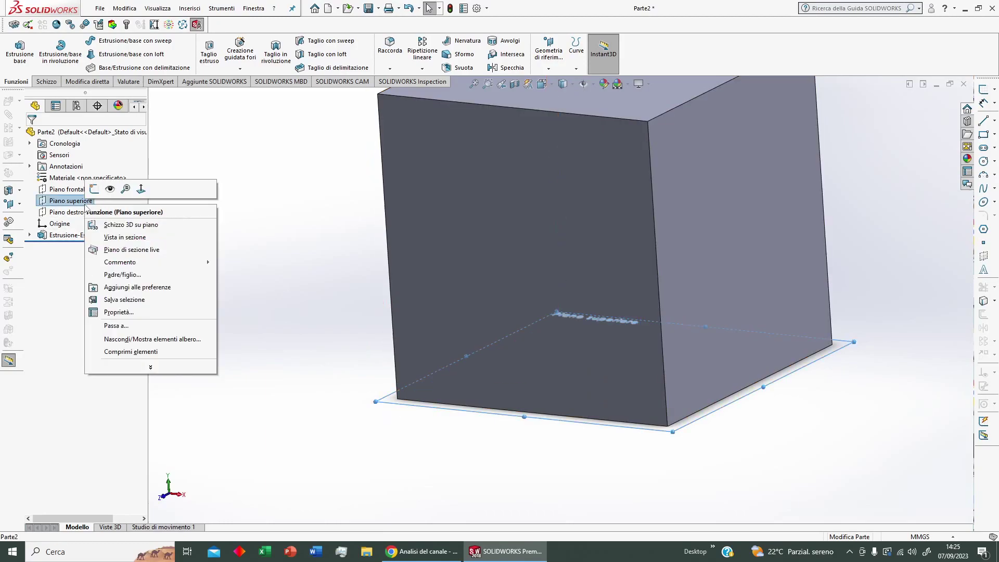
click(94, 189)
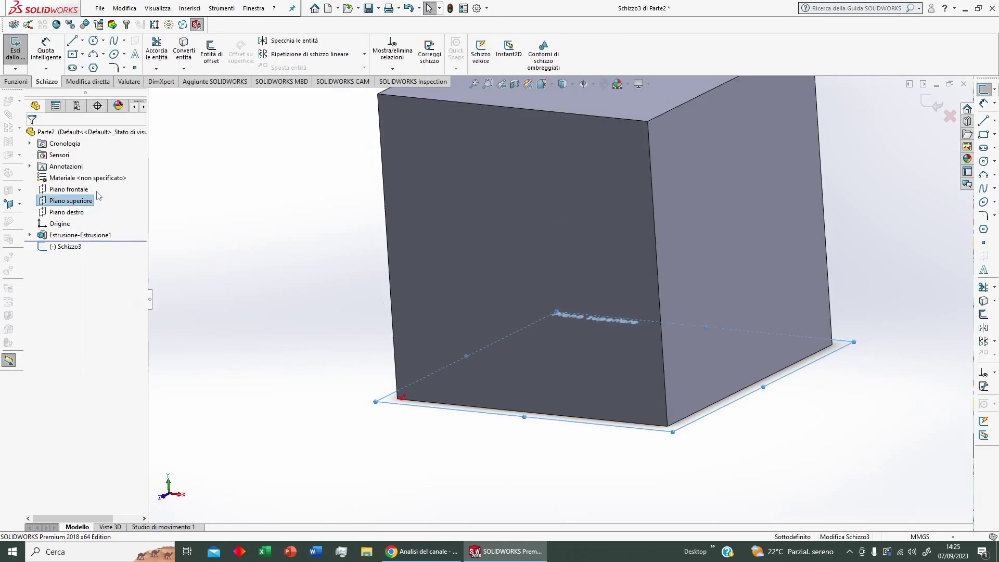
right_click(90, 203)
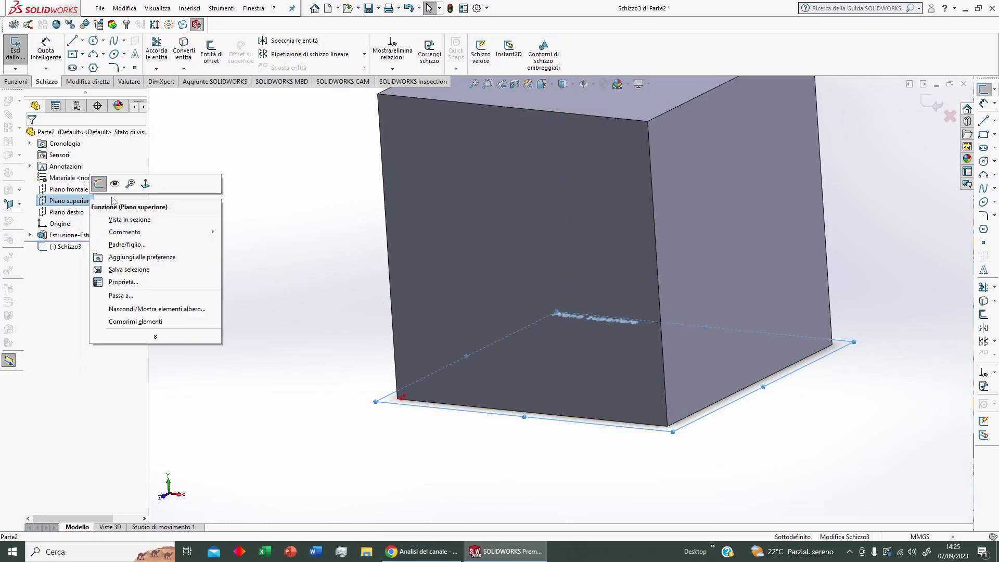
click(145, 189)
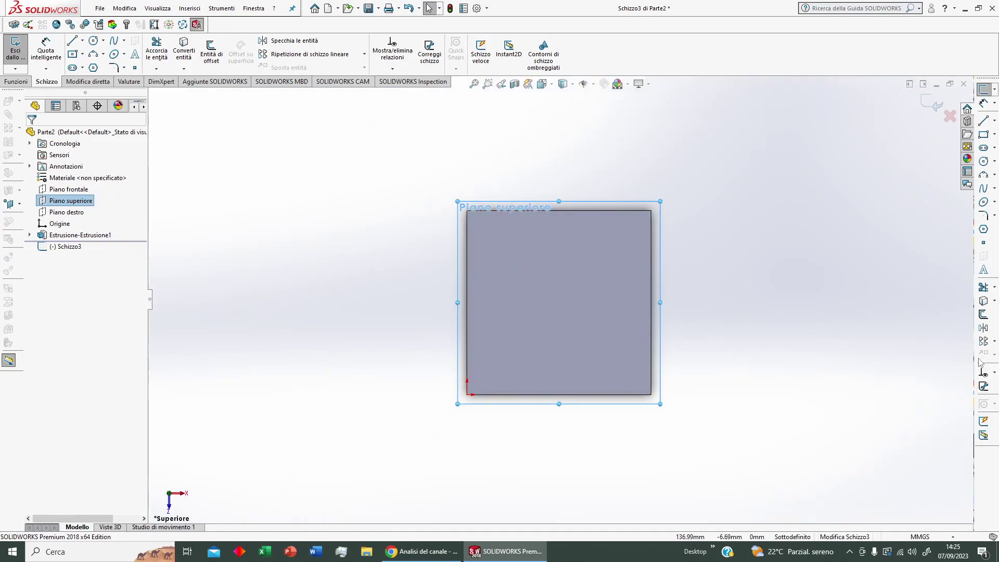
right_drag(786, 325, 781, 349)
click(754, 394)
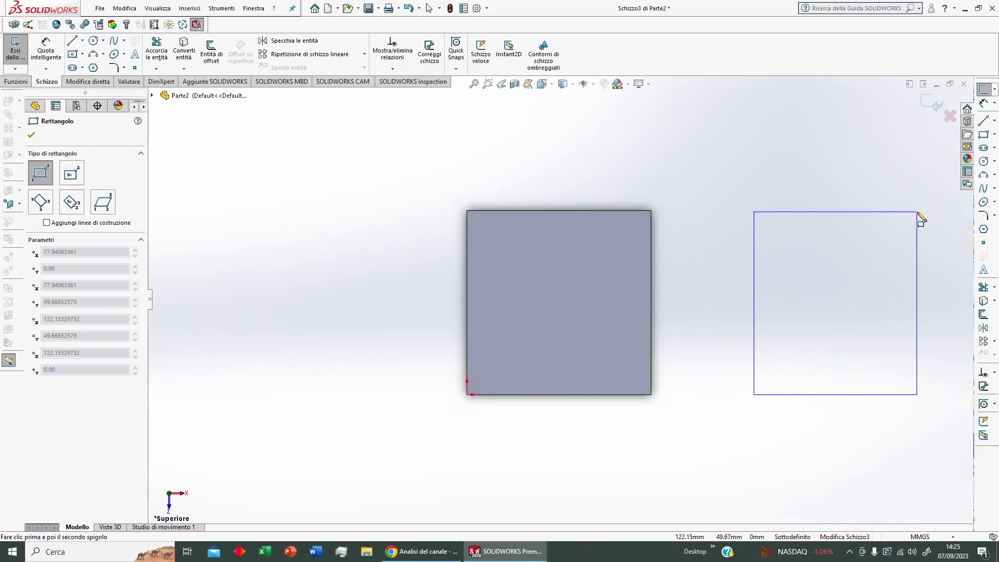
ctrl+middle_drag(916, 215, 629, 202)
click(761, 193)
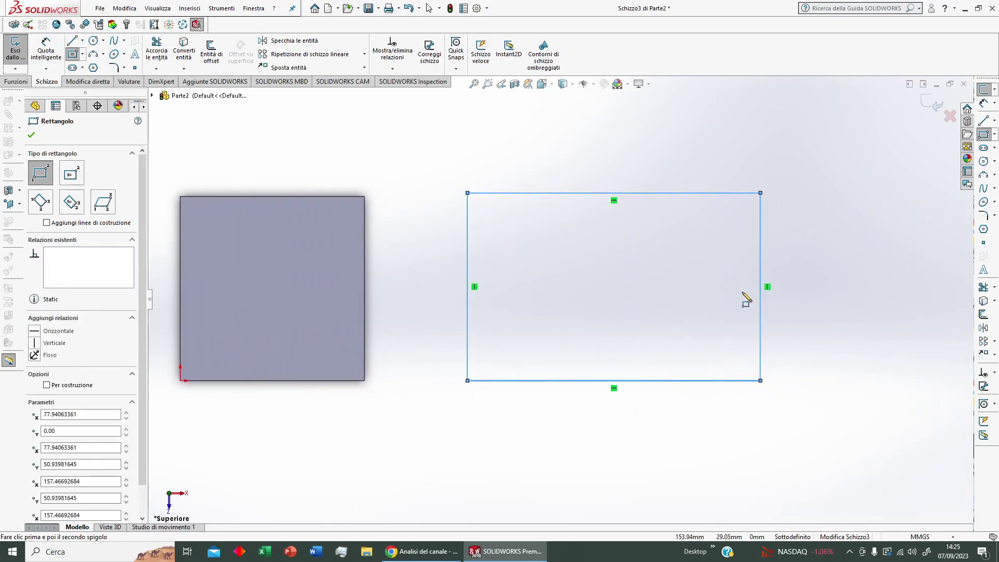
Dimension the new rectangle 50 mm tall and 100 mm wide, then exit the sketch.
right_drag(640, 422, 631, 357)
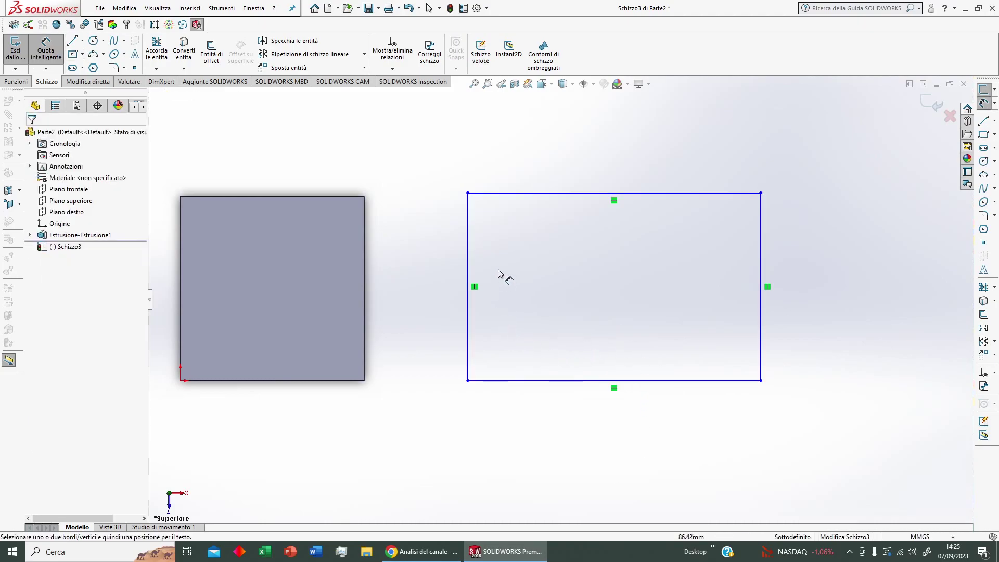
click(478, 381)
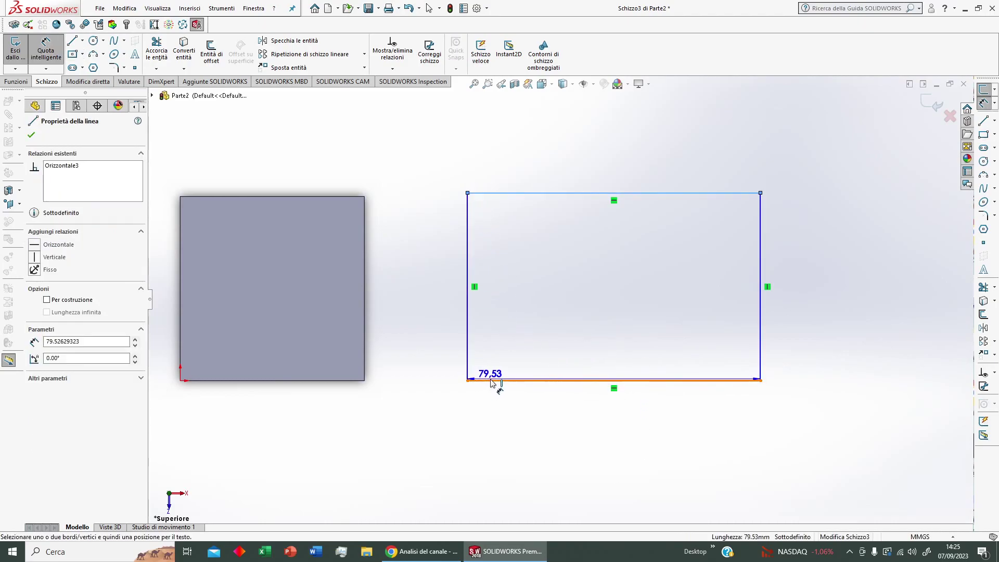
click(467, 337)
click(438, 329)
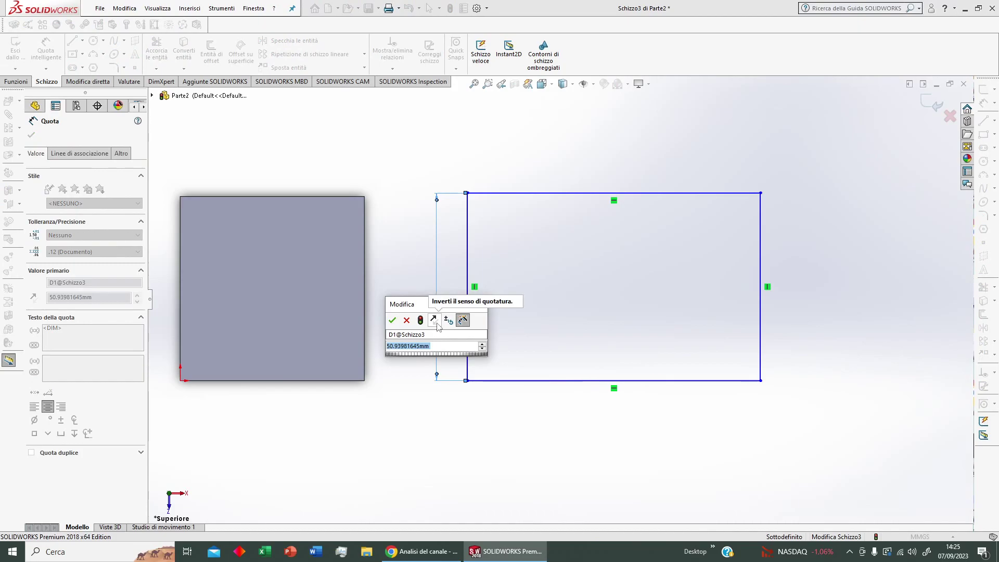
text(50)
key(Return)
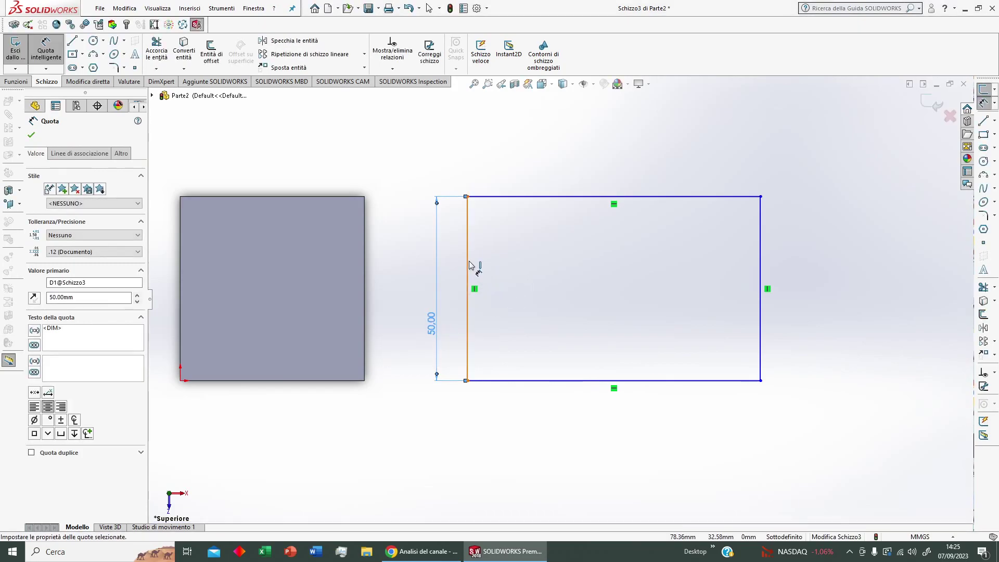
click(467, 267)
click(760, 252)
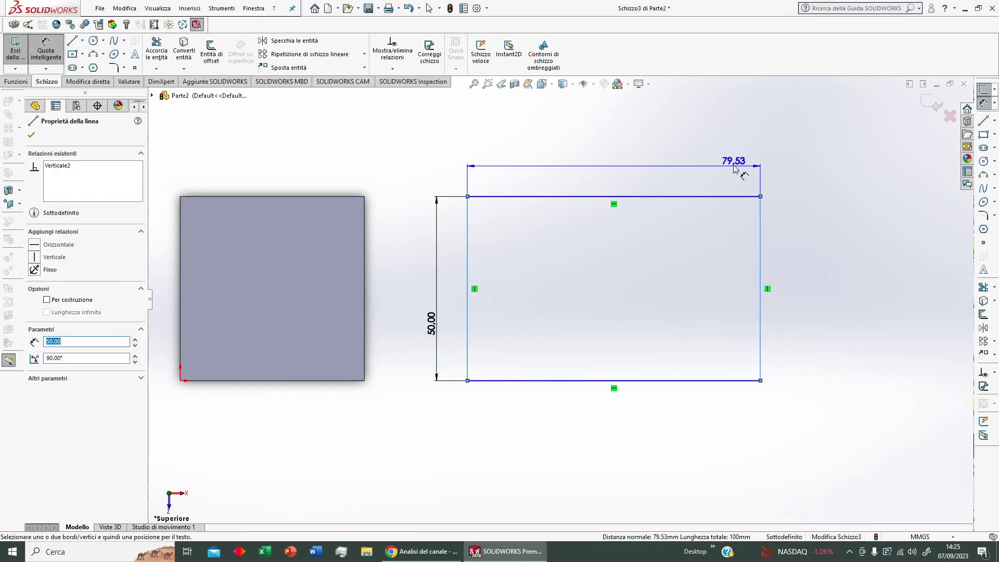
click(730, 156)
text(100)
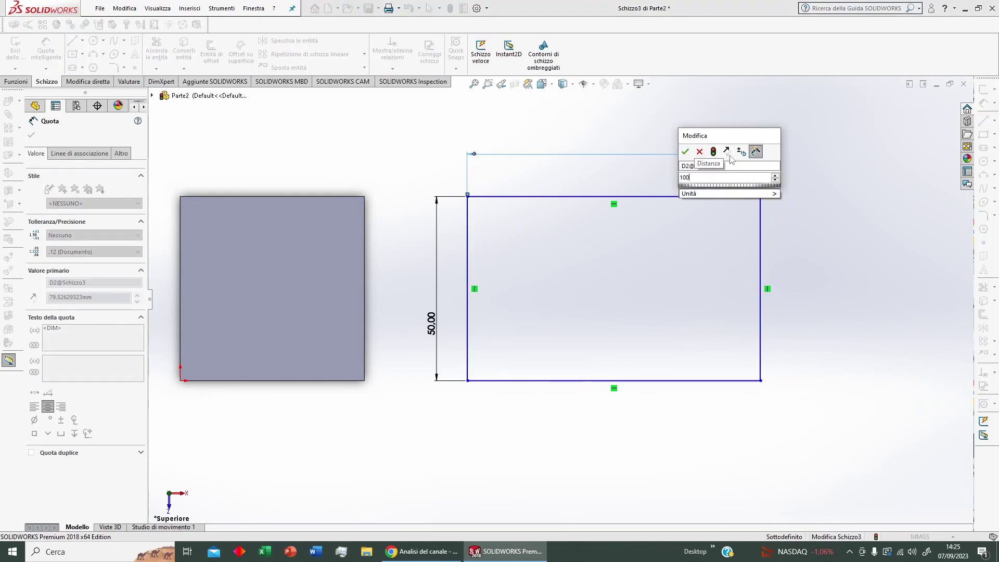
key(Return)
click(935, 107)
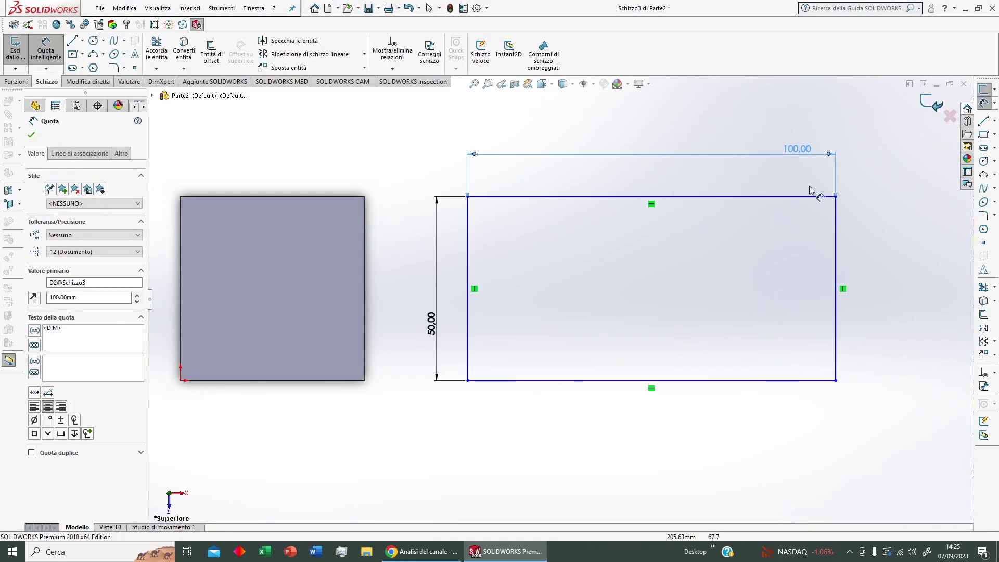
Extrude Schizzo3 50 mm (Cieco) into a block and select its front face.
middle_drag(497, 412, 432, 458)
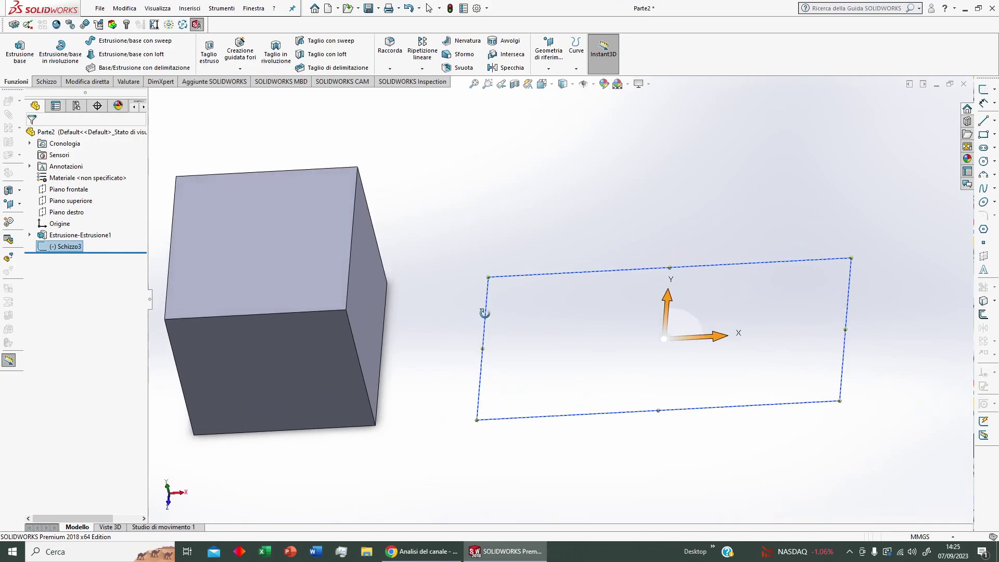
click(27, 50)
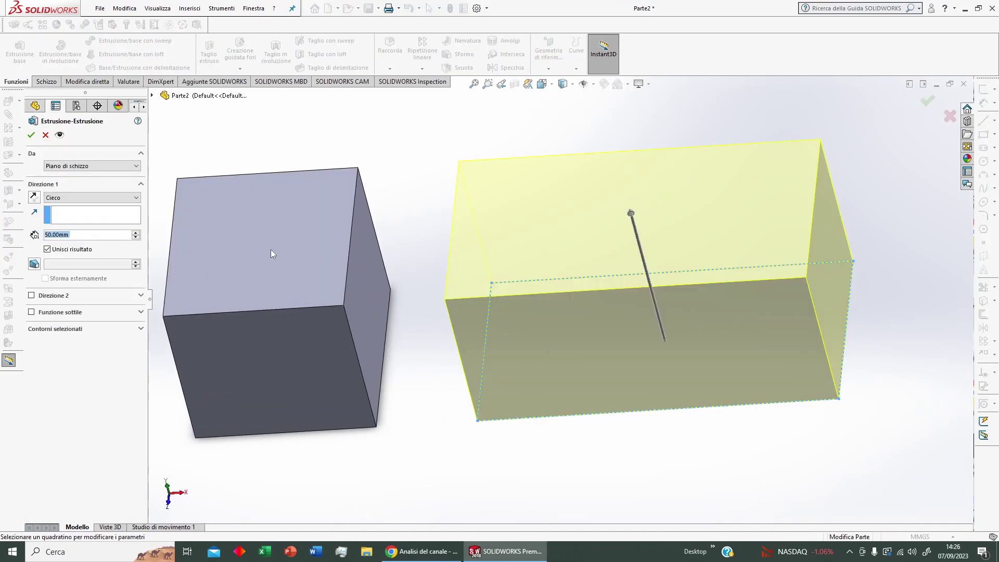
click(31, 134)
scroll(394, 292, down, 3)
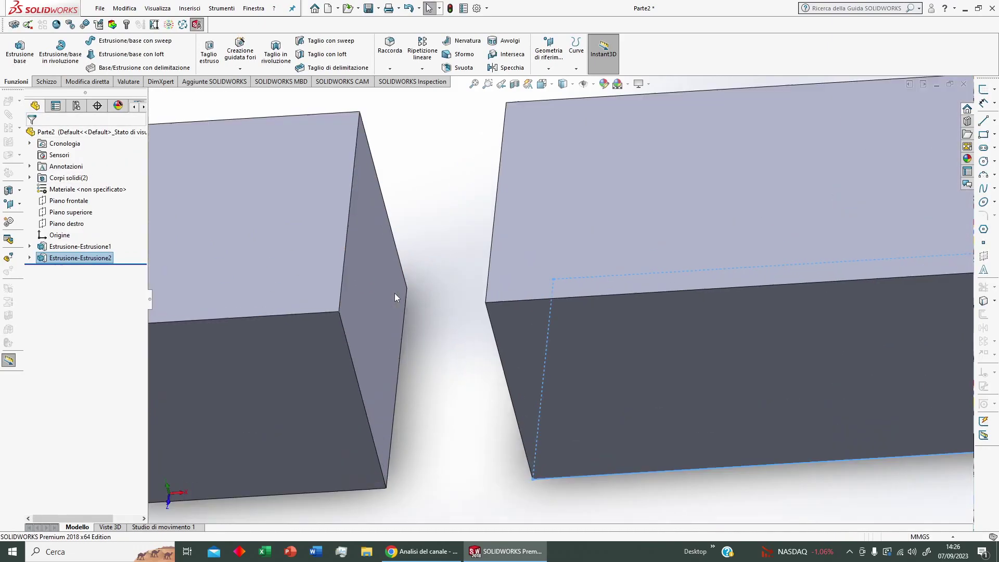
scroll(394, 292, up, 4)
middle_drag(396, 303, 404, 334)
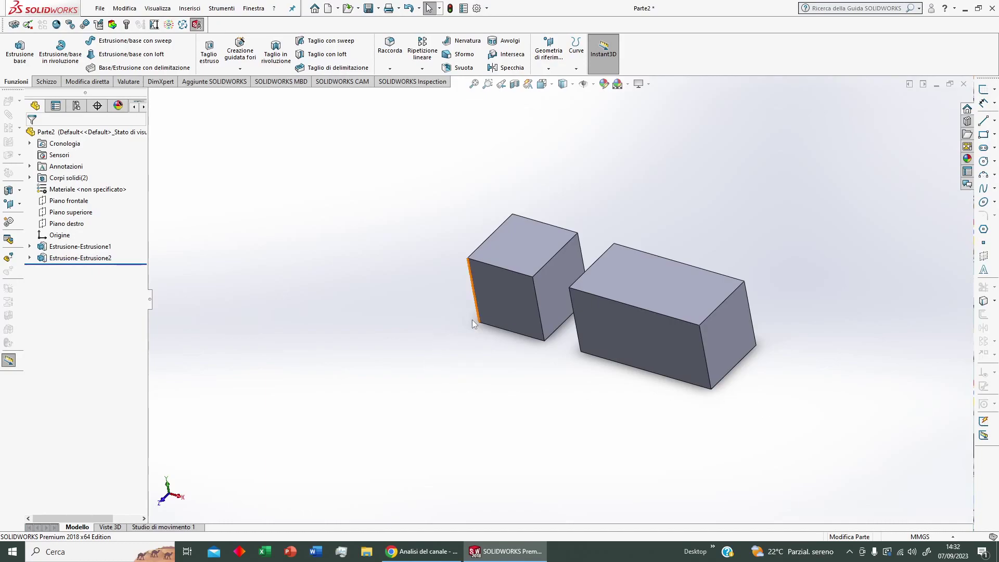
click(674, 347)
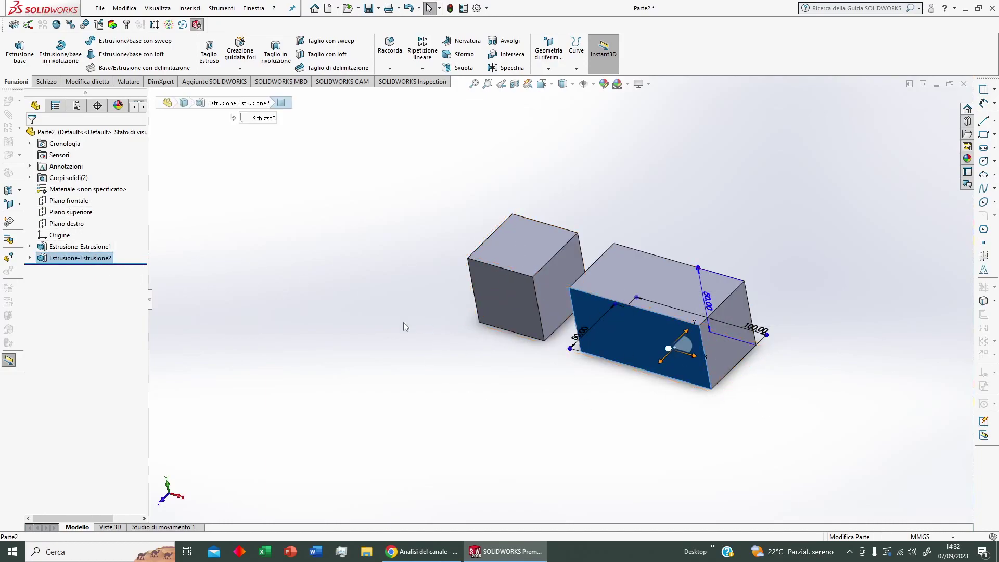
Sketch a circle of about R16 on the long box's front face as Schizzo6.
right_click(624, 326)
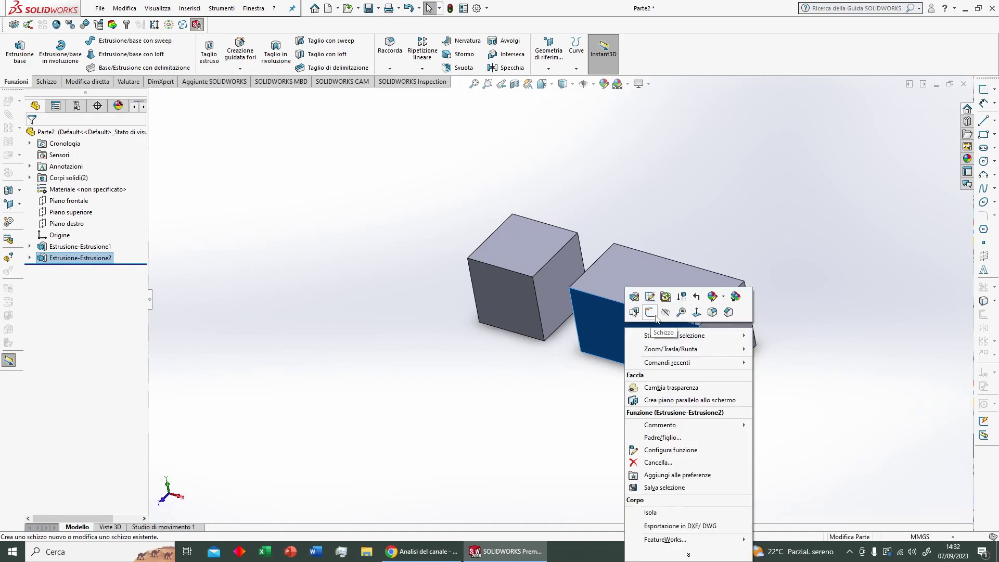
click(663, 333)
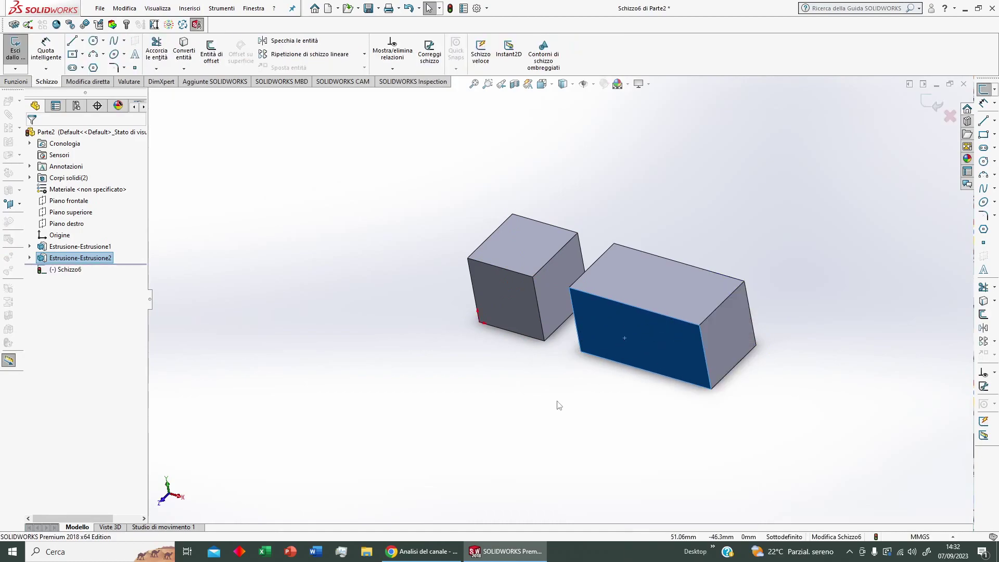
right_click(71, 276)
click(78, 255)
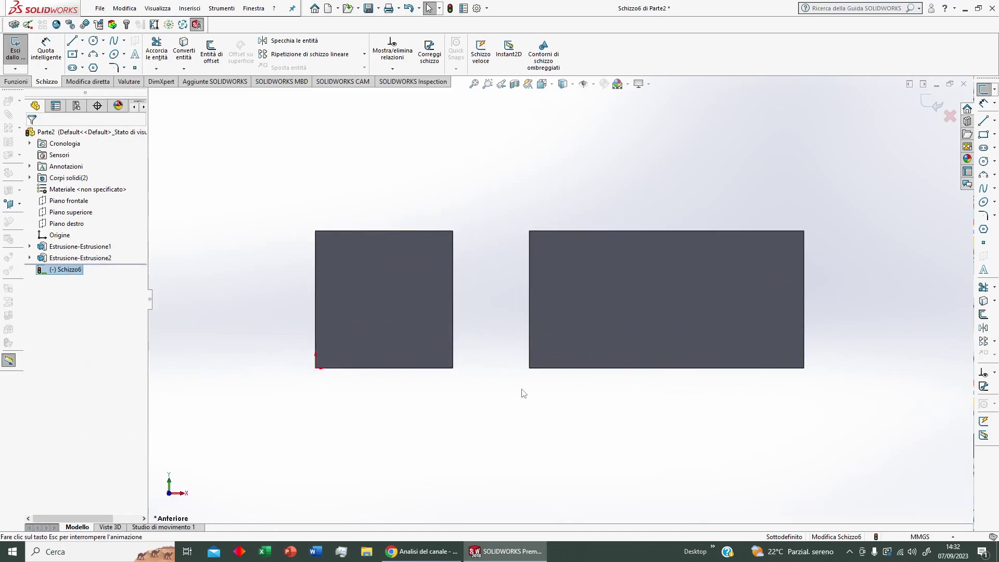
right_drag(813, 100, 851, 102)
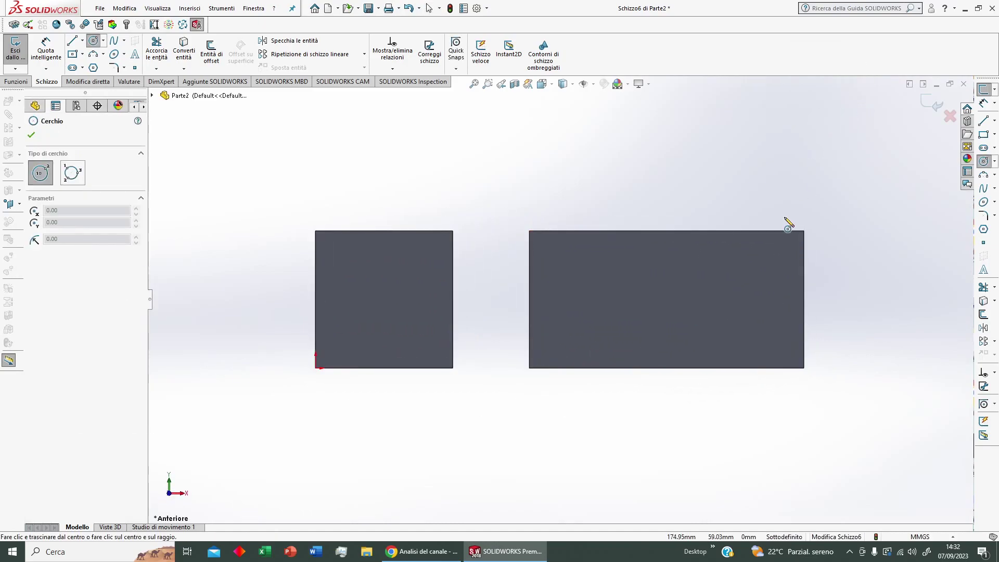
click(678, 291)
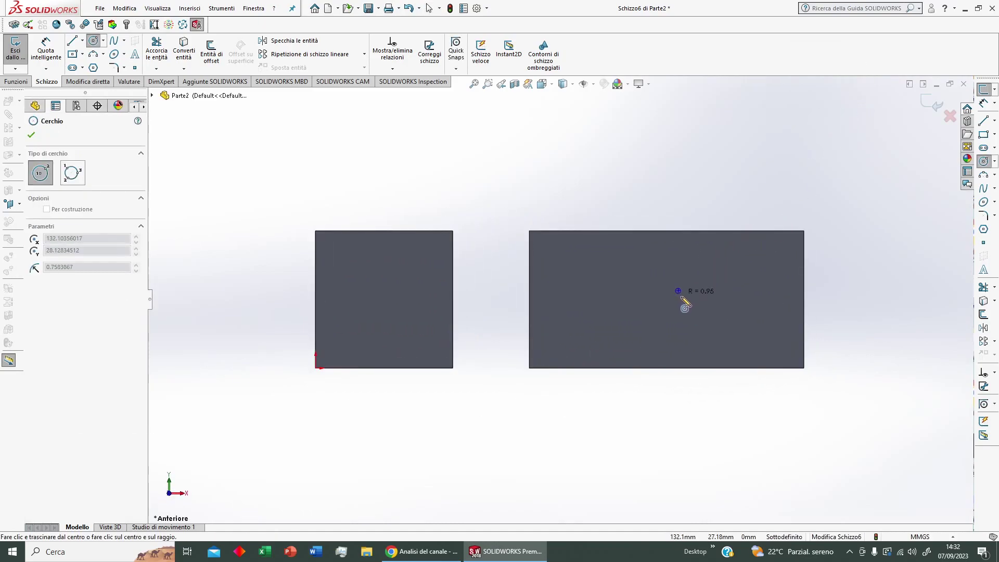
click(701, 329)
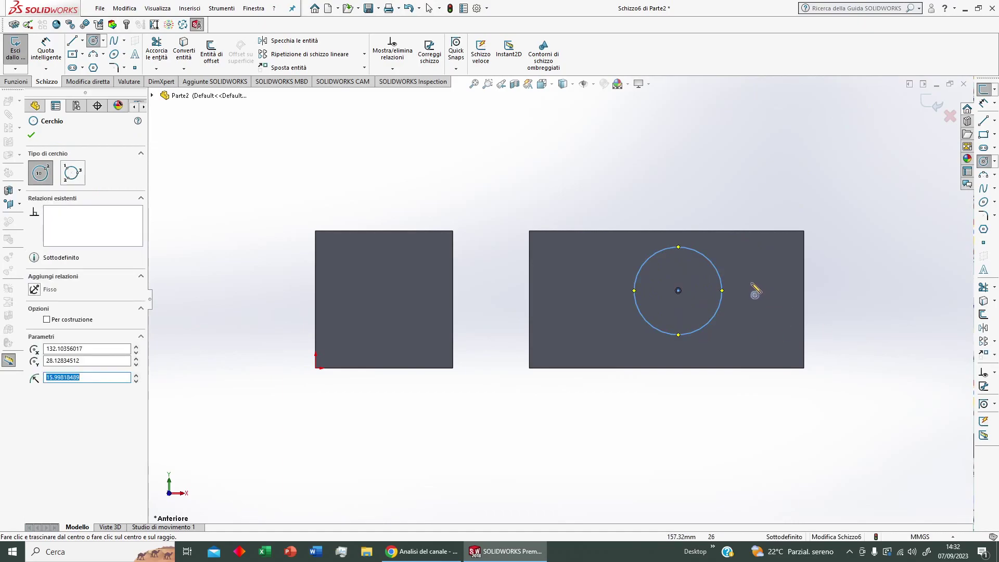
click(934, 105)
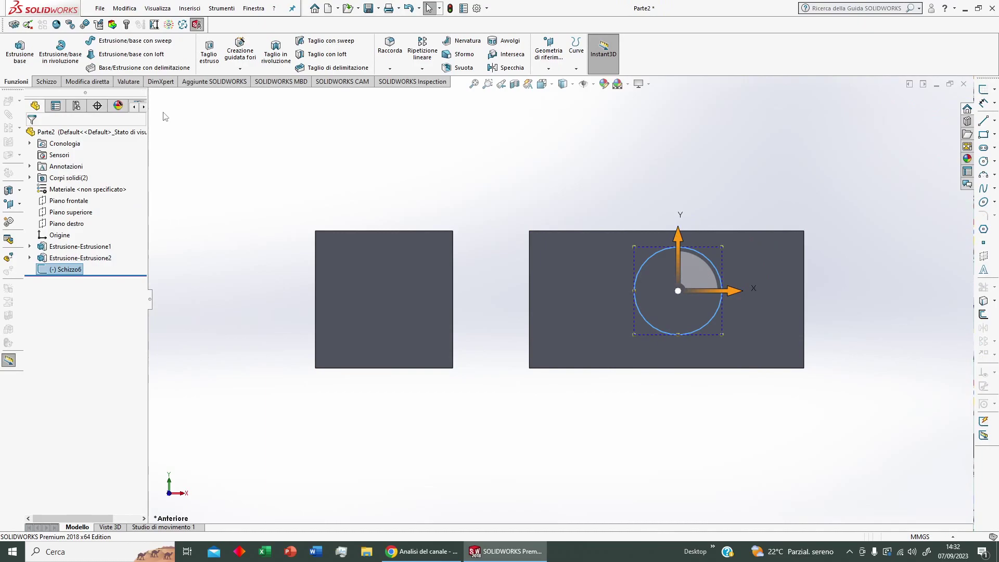
Revolve-cut the circle sketch around the cube's left edge as the axis.
click(275, 52)
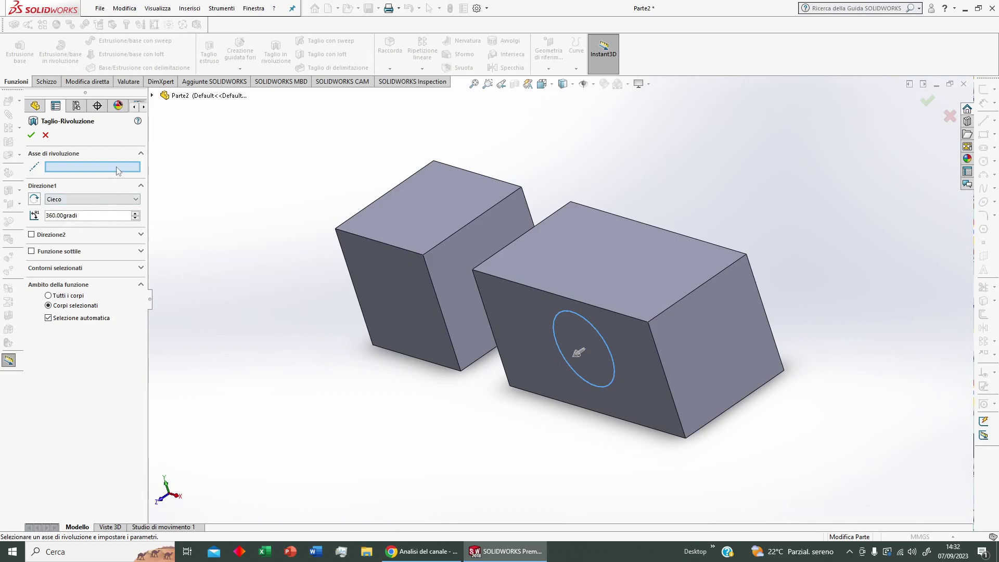
click(361, 305)
scroll(345, 342, down, 2)
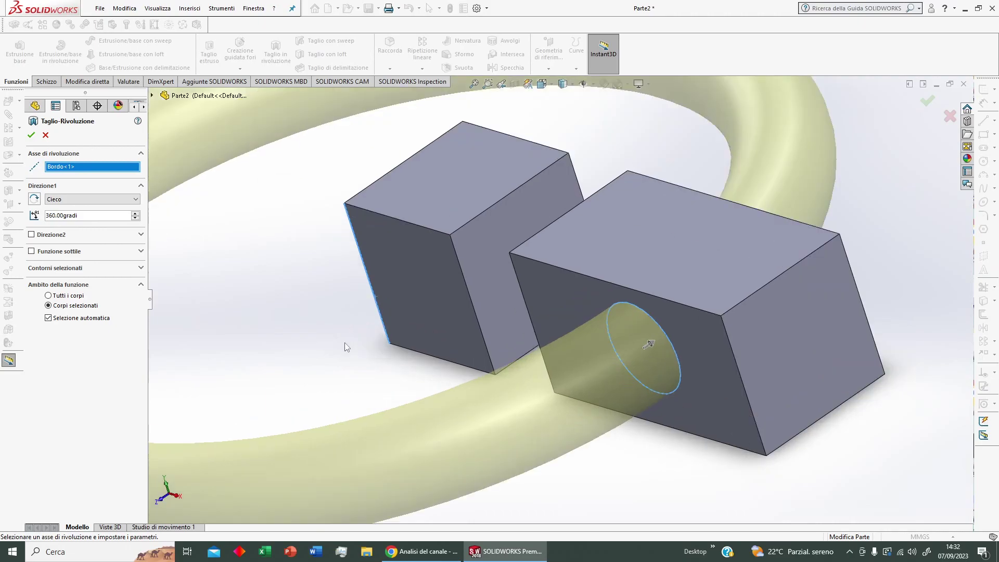
scroll(344, 343, down, 2)
scroll(348, 351, up, 5)
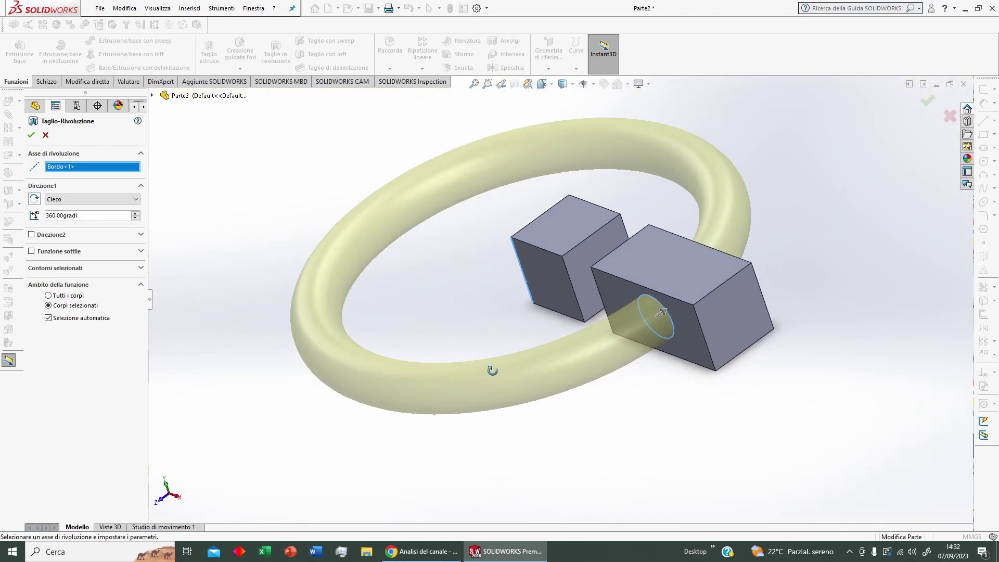
middle_drag(491, 367, 513, 382)
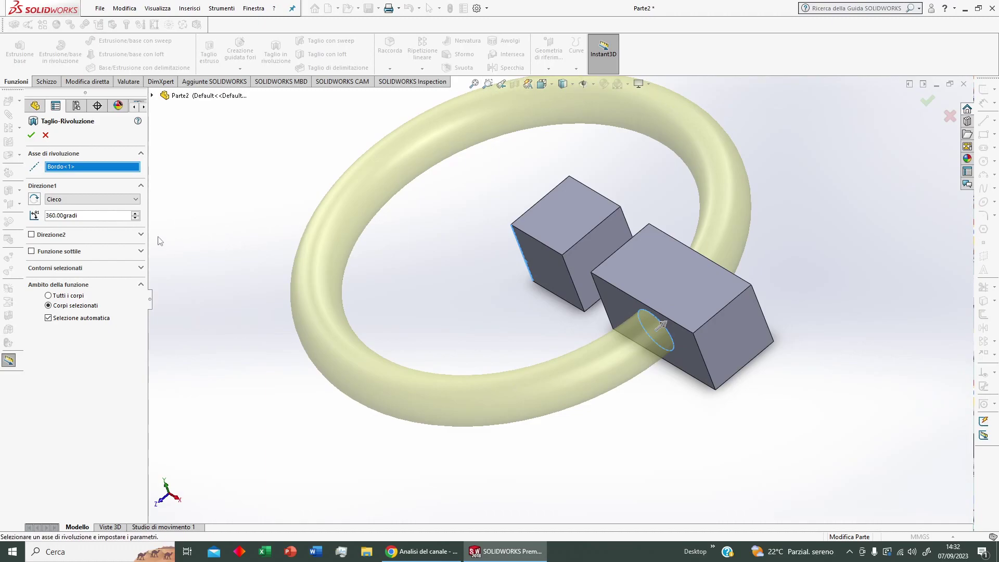
Try smaller revolve angles, then set the cut to 360 degrees and confirm it.
click(135, 220)
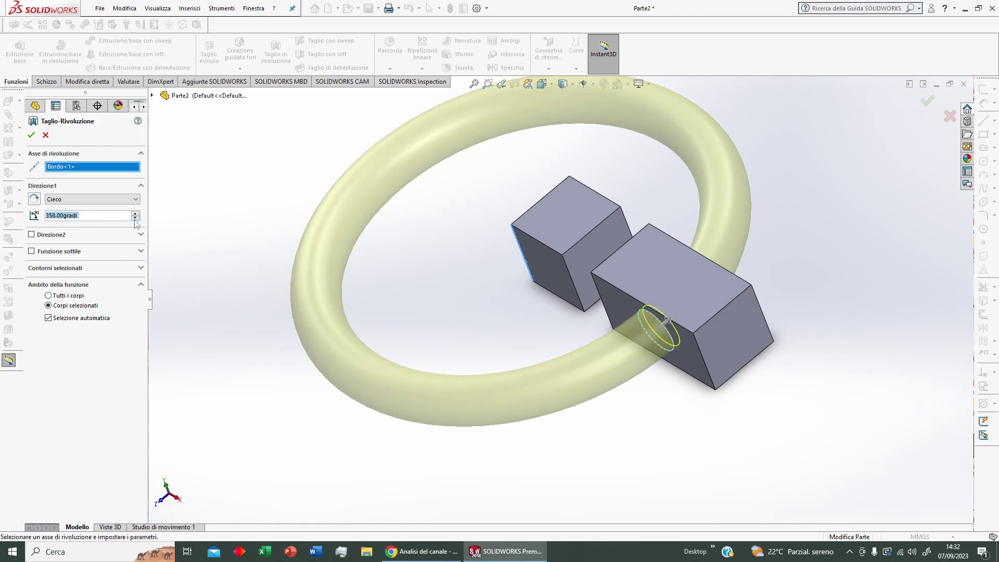
click(135, 220)
click(135, 220)
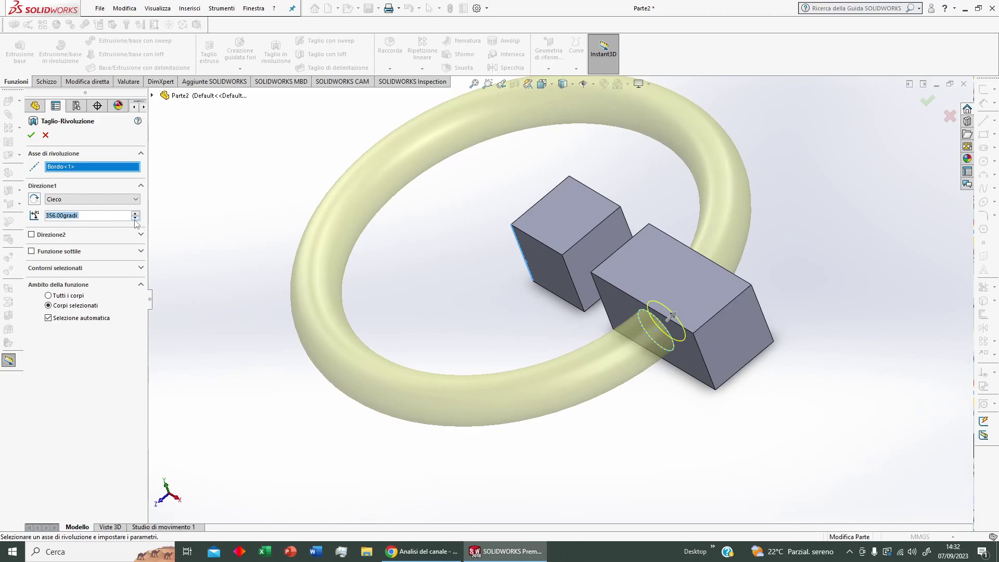
click(134, 220)
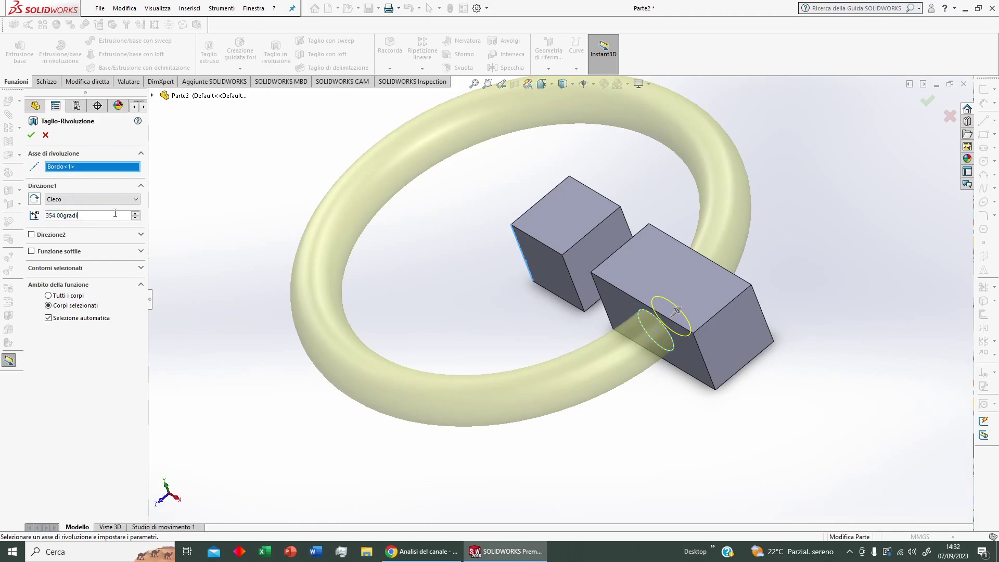
text(360)
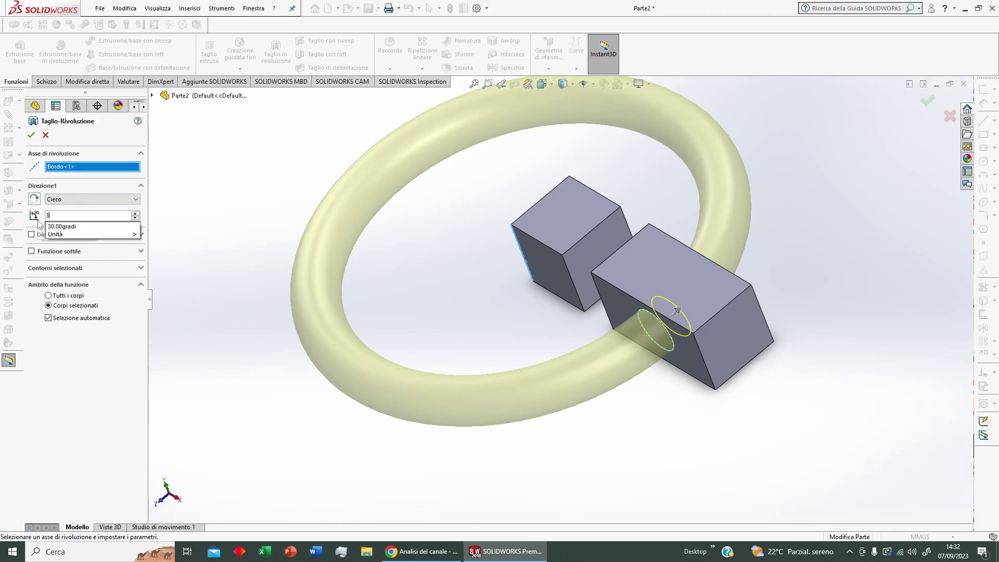
middle_drag(322, 418, 367, 404)
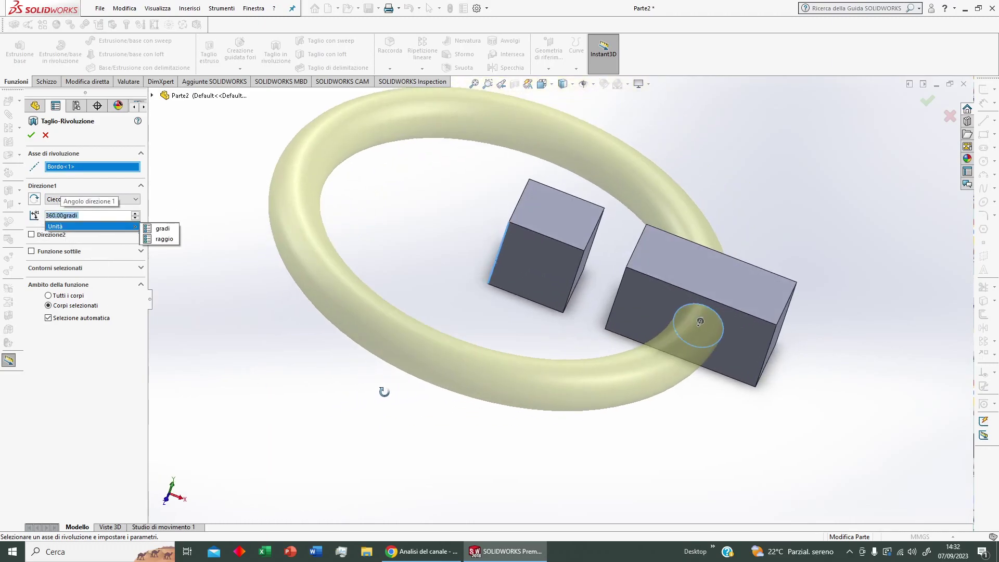
click(927, 100)
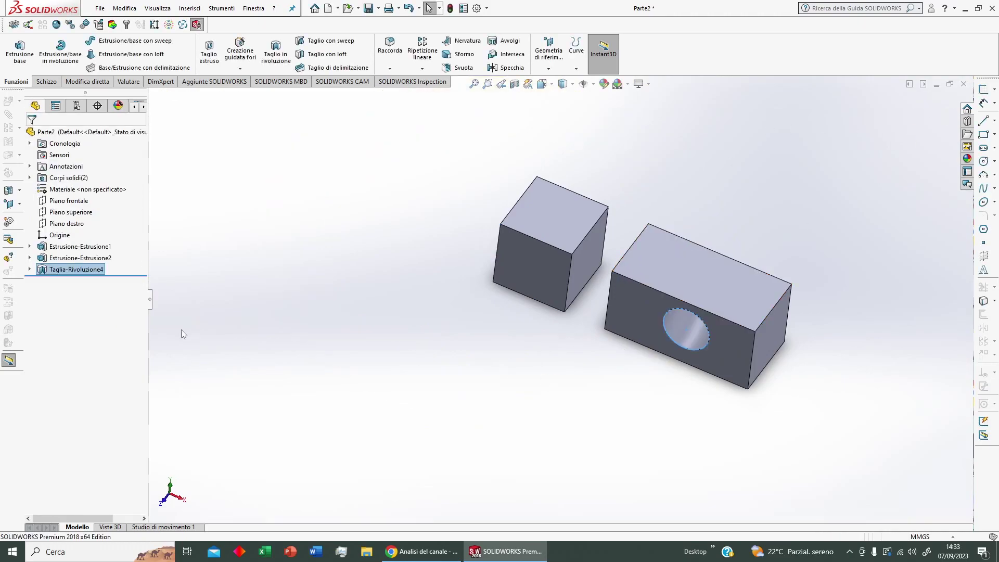
Edit Schizzo6, add a second circle on the cube's front face, and exit the sketch.
click(30, 268)
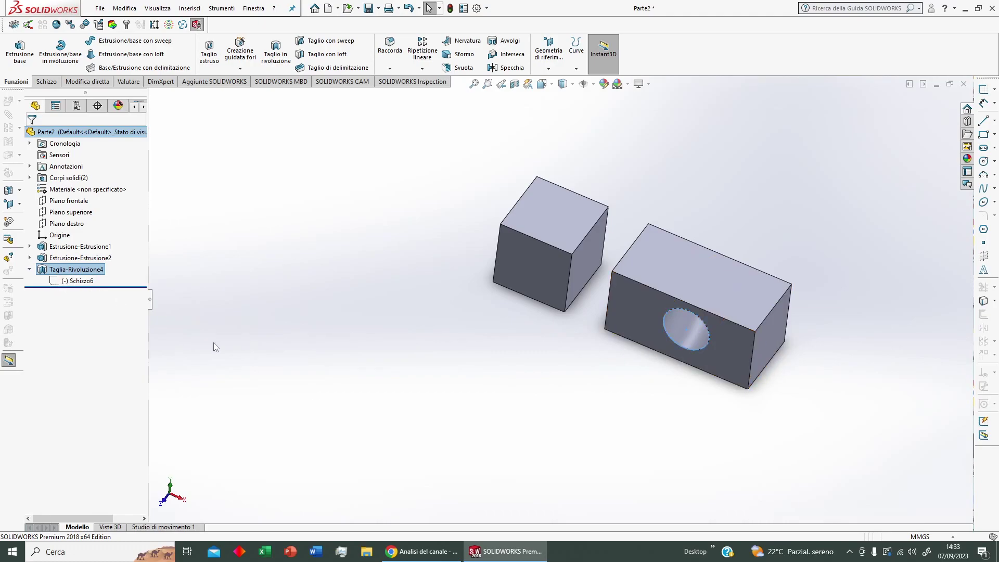
right_click(88, 281)
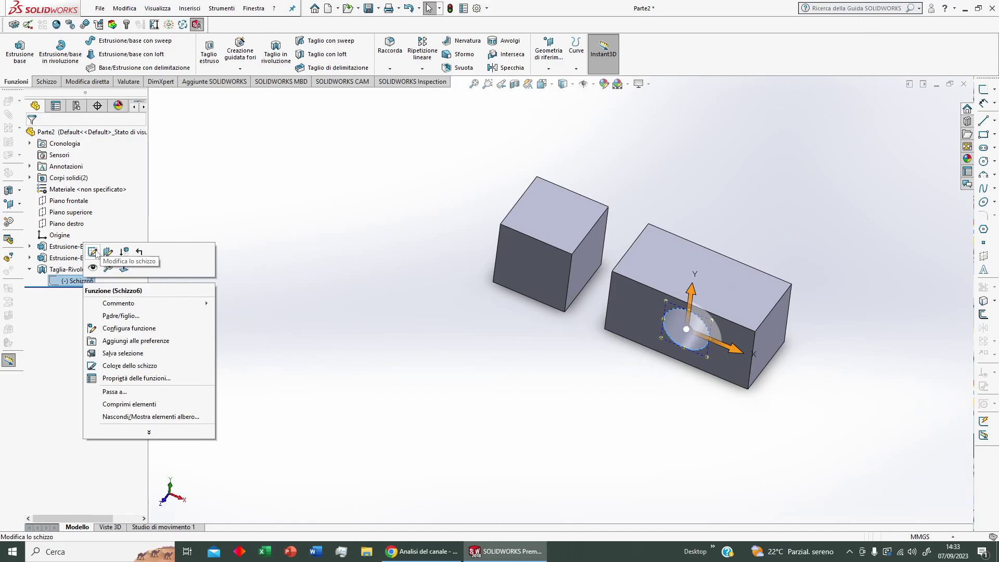
click(94, 253)
mouse_move(585, 283)
middle_down()
mouse_move(586, 329)
mouse_move(572, 307)
middle_up()
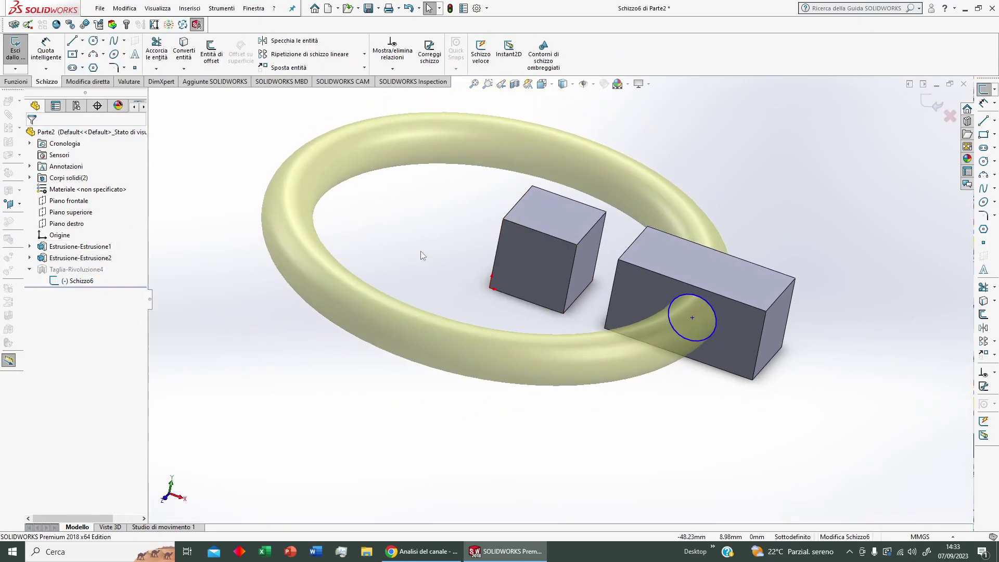
right_drag(421, 257, 420, 213)
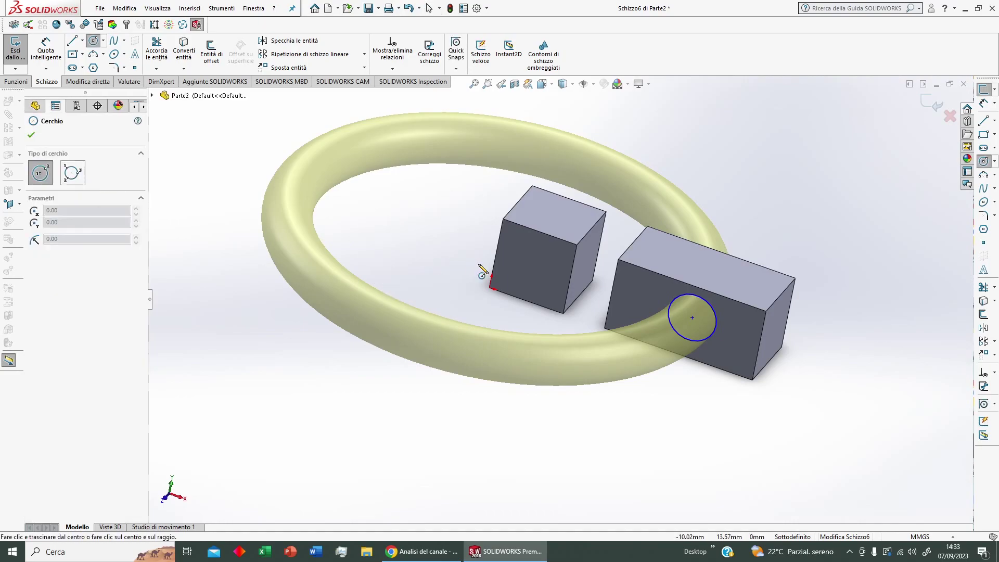
click(535, 262)
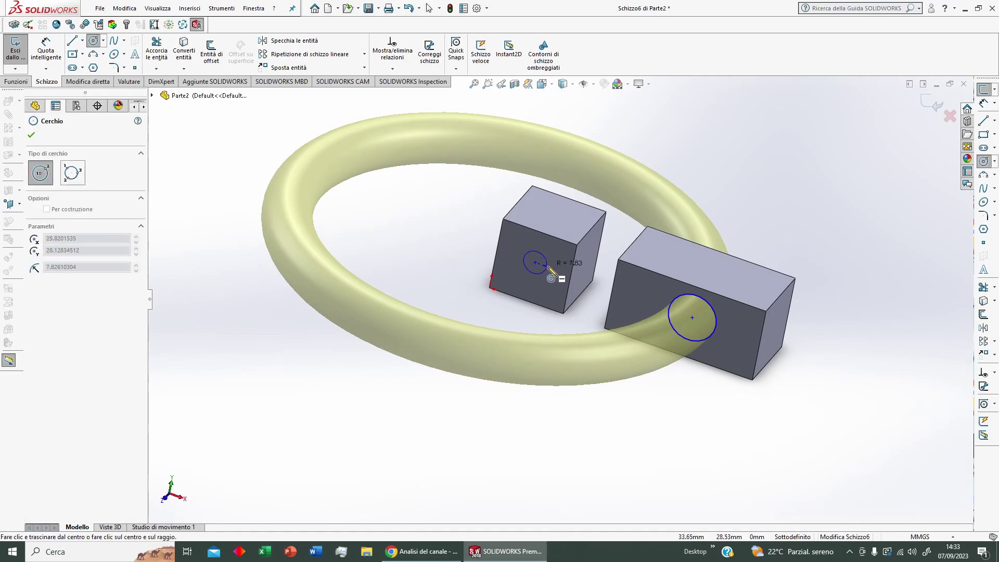
click(546, 286)
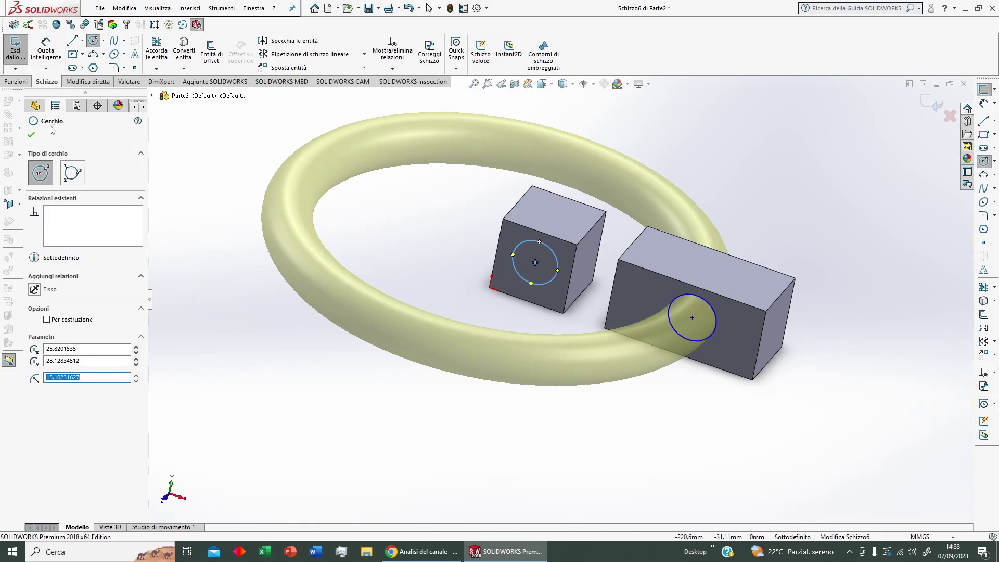
click(31, 135)
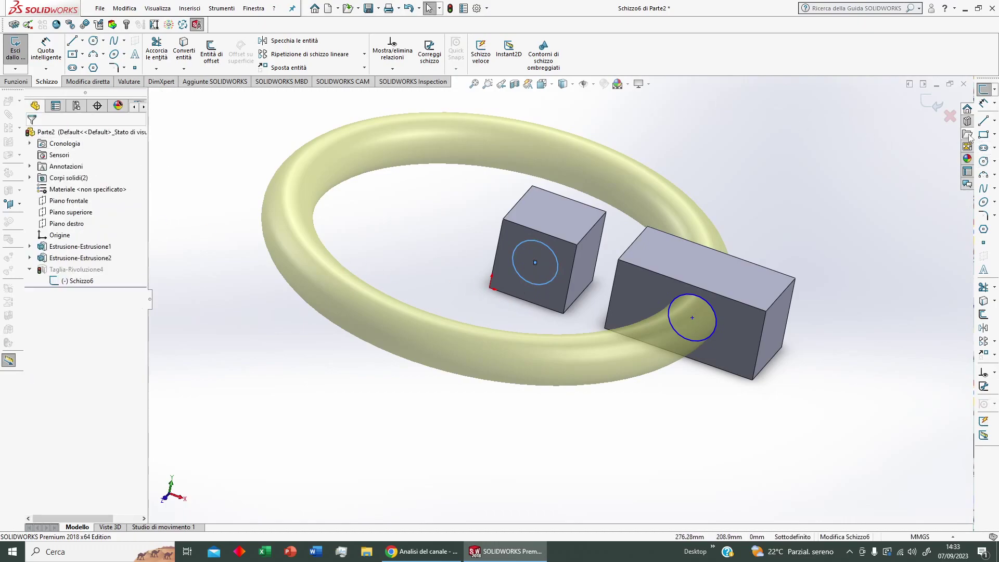
click(937, 108)
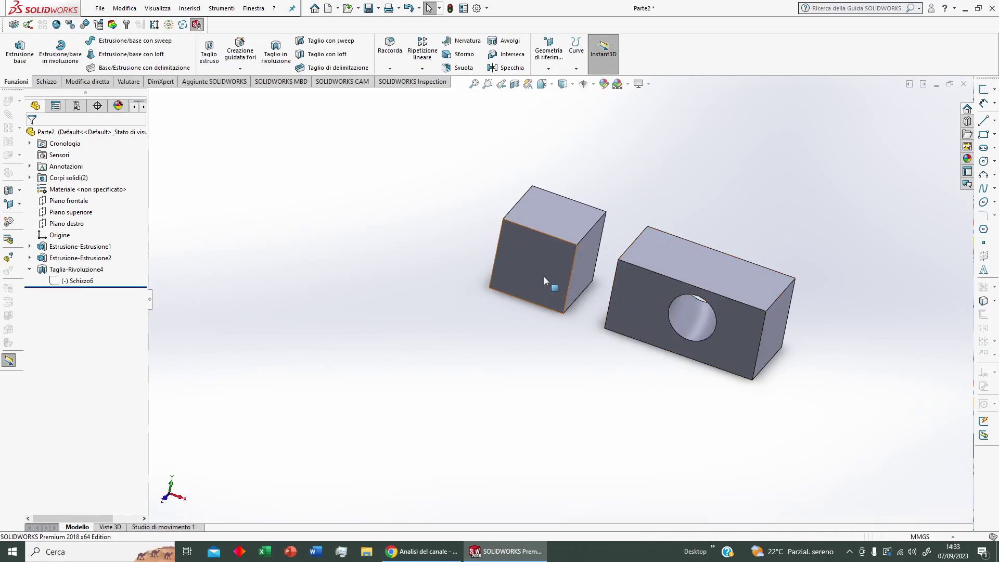
click(93, 271)
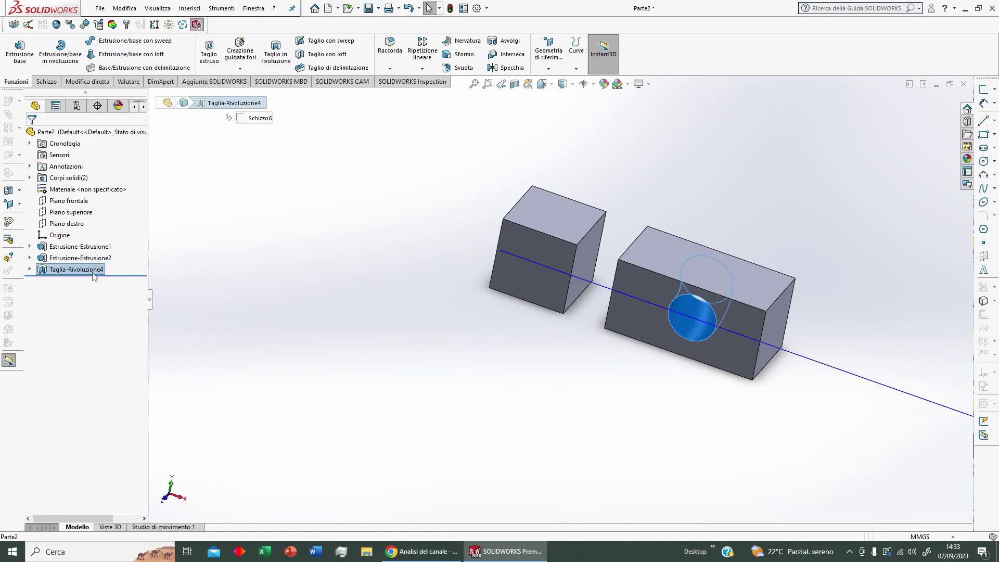
click(92, 272)
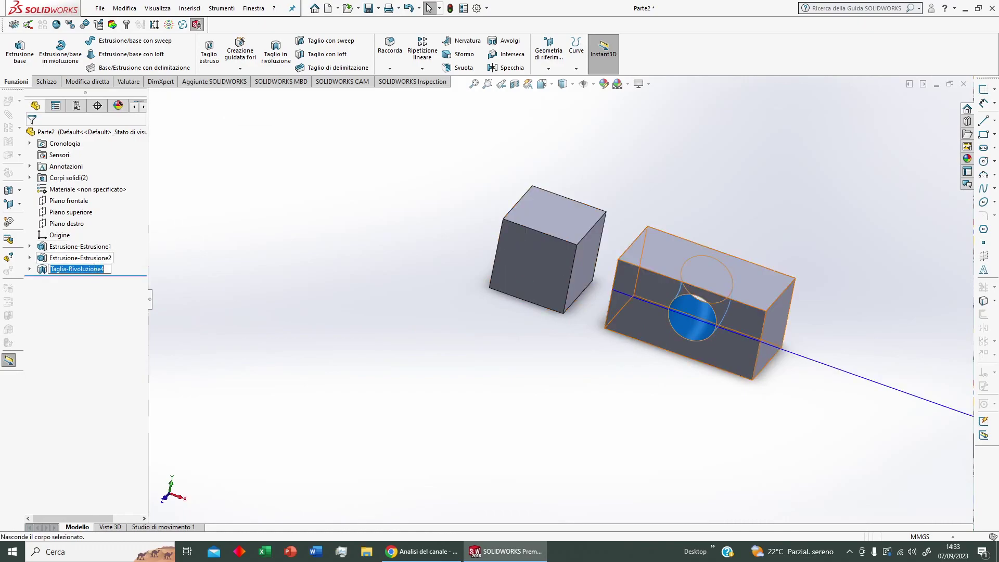
right_click(97, 258)
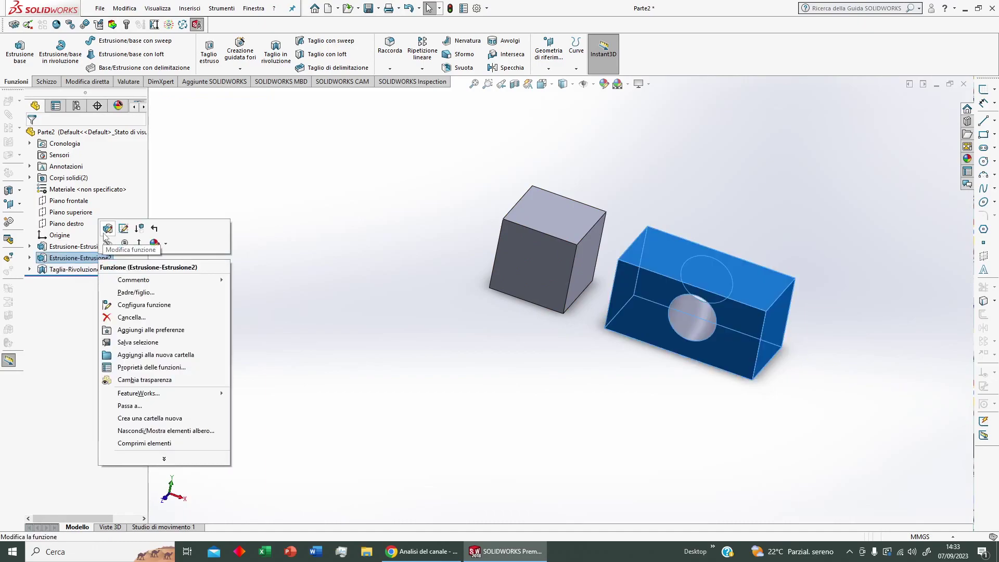
click(108, 229)
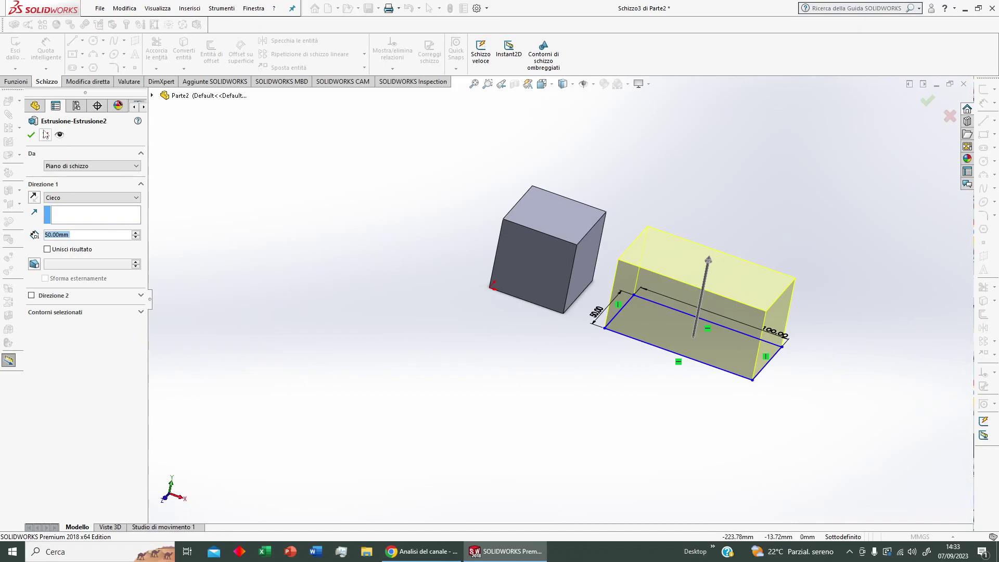
click(45, 134)
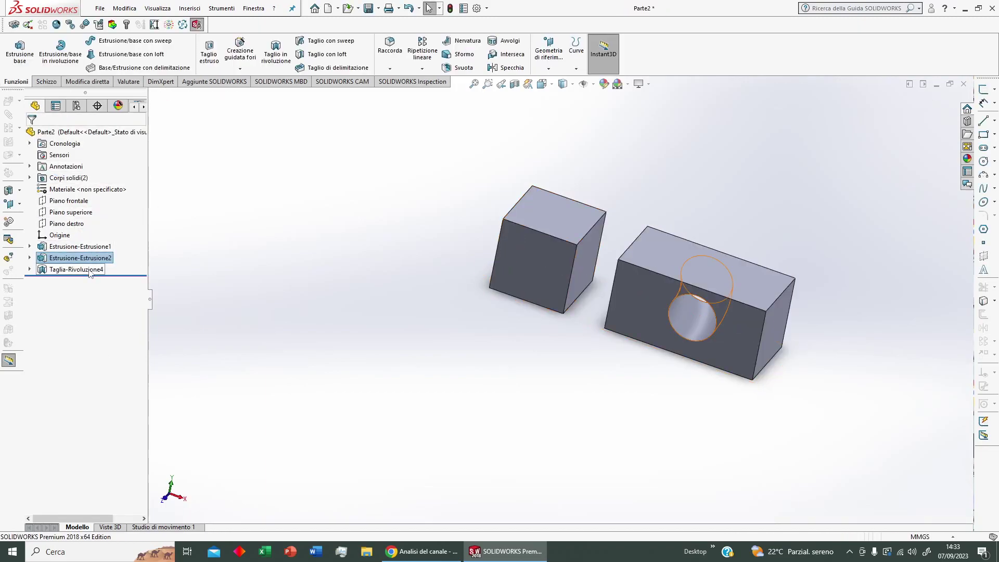
right_click(88, 269)
Set Taglia-Rivoluzione4's feature scope to Tutti i corpi and confirm the edit.
click(114, 238)
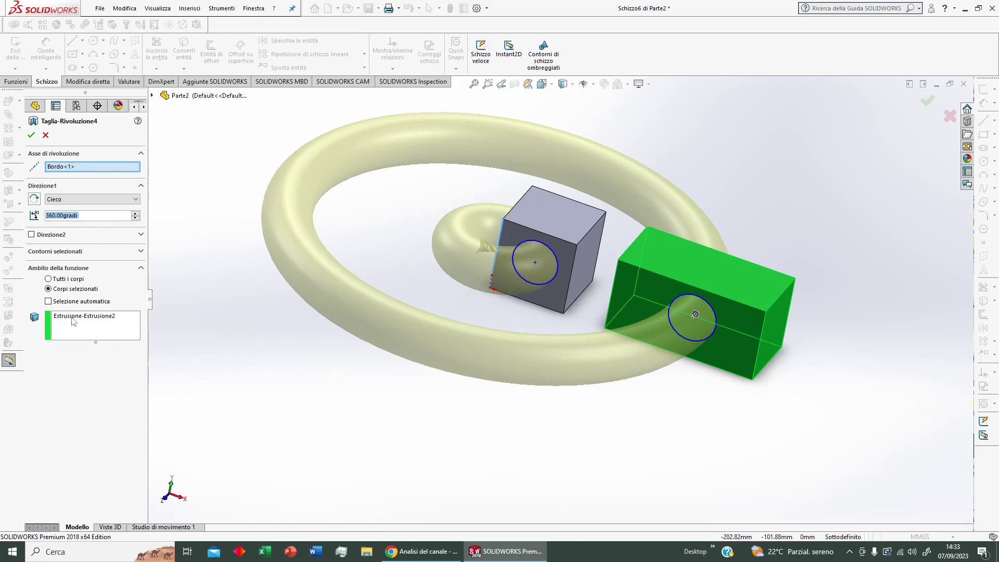
click(70, 278)
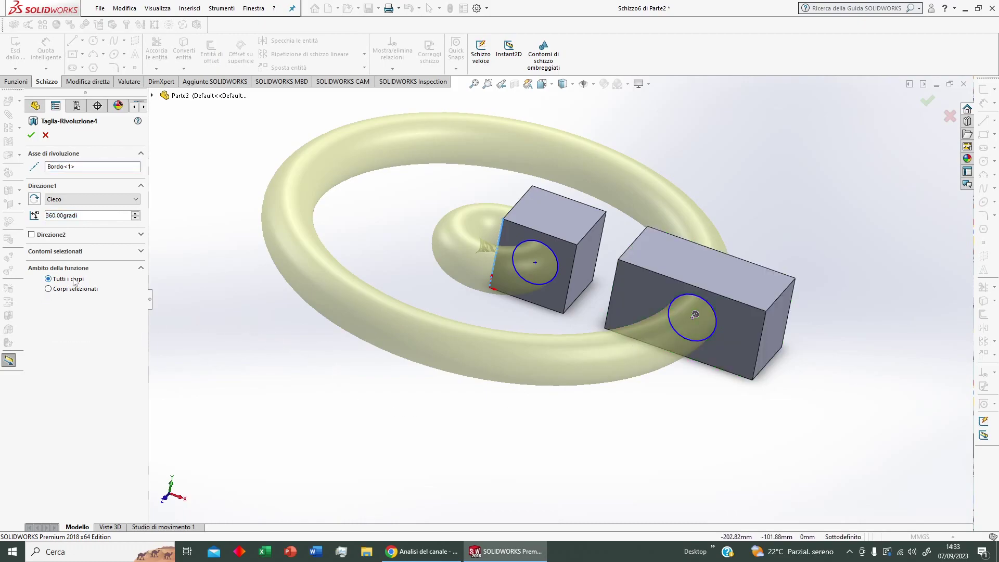
middle_drag(517, 233, 496, 268)
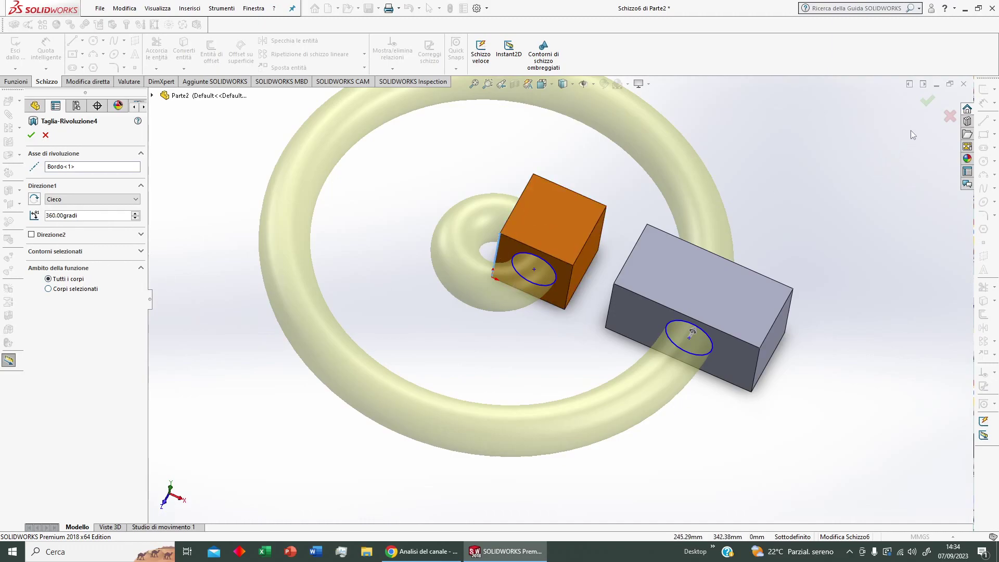
click(926, 101)
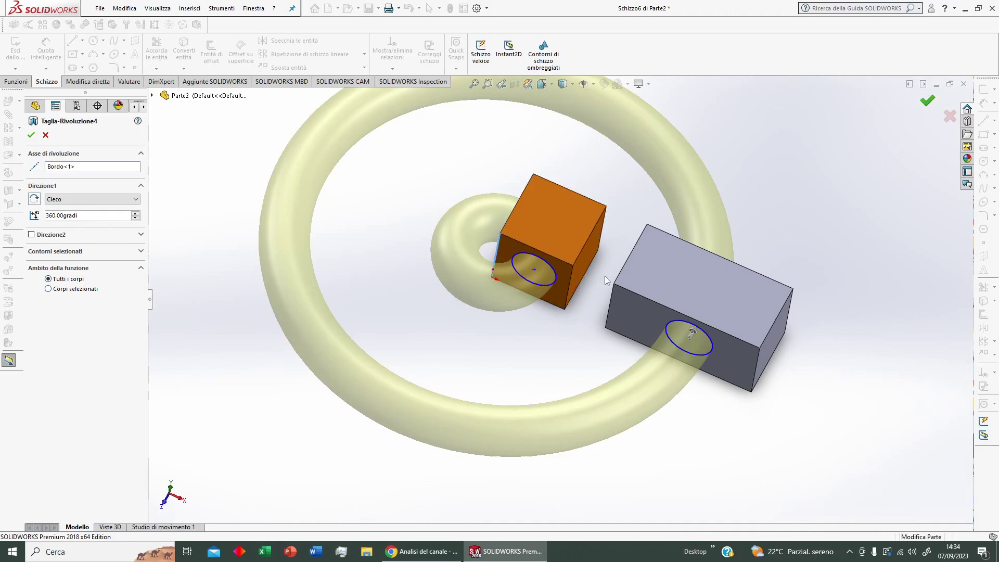
mouse_move(562, 296)
middle_down()
mouse_move(564, 321)
mouse_move(627, 334)
mouse_move(584, 368)
middle_up()
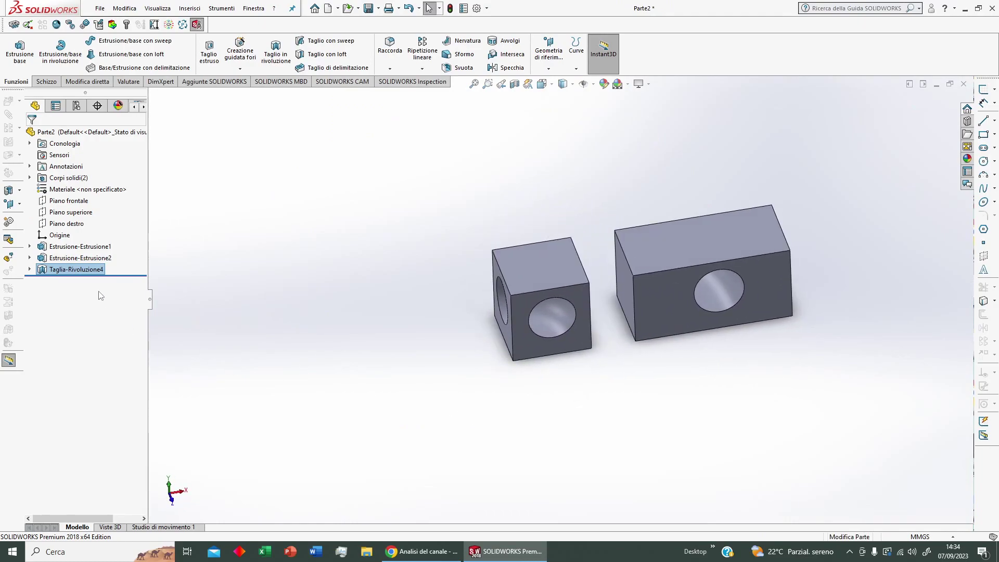
Suppress the features from Estrusione-Estrusione1 through Taglia-Rivoluzione4.
click(93, 247)
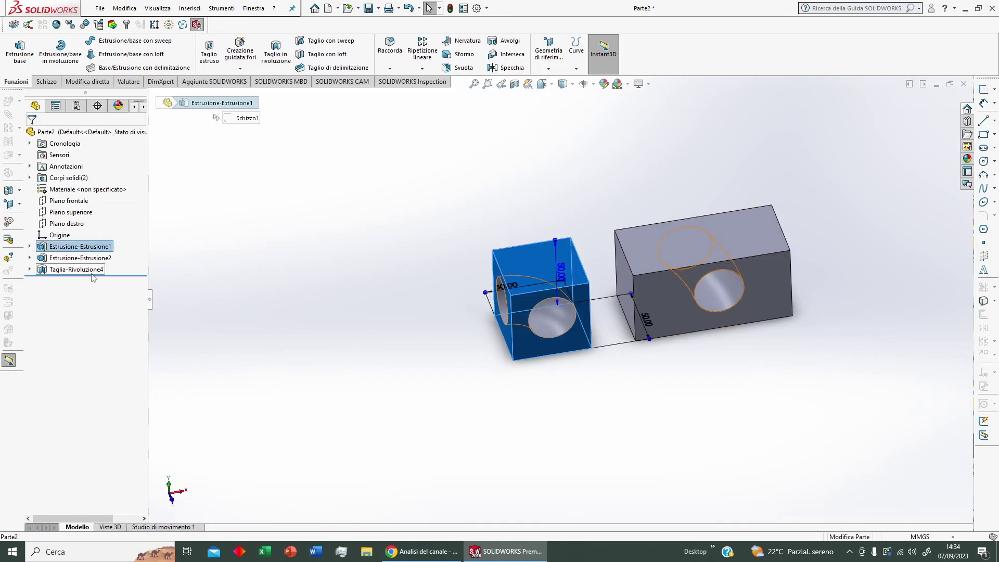
shift+click(87, 270)
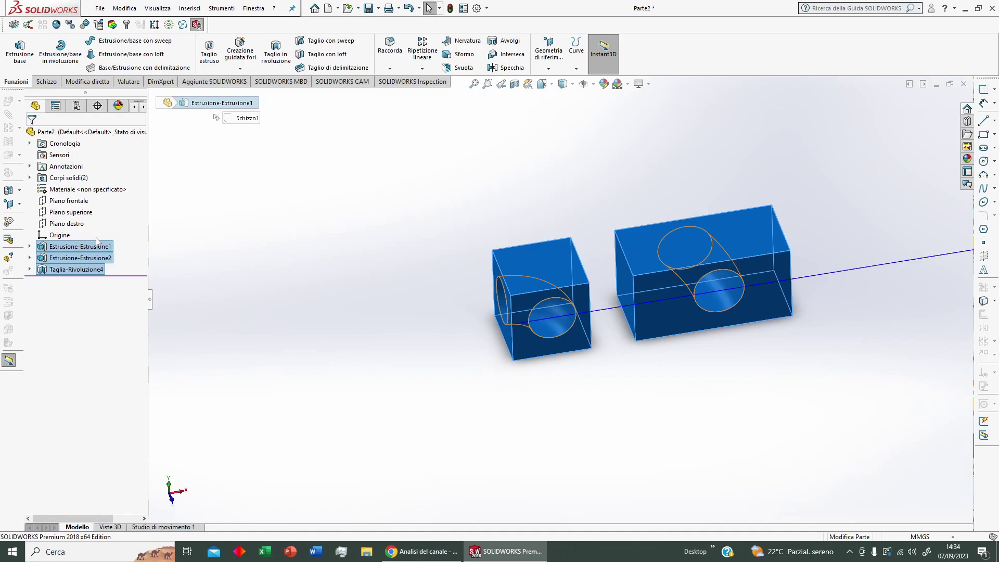
right_click(95, 256)
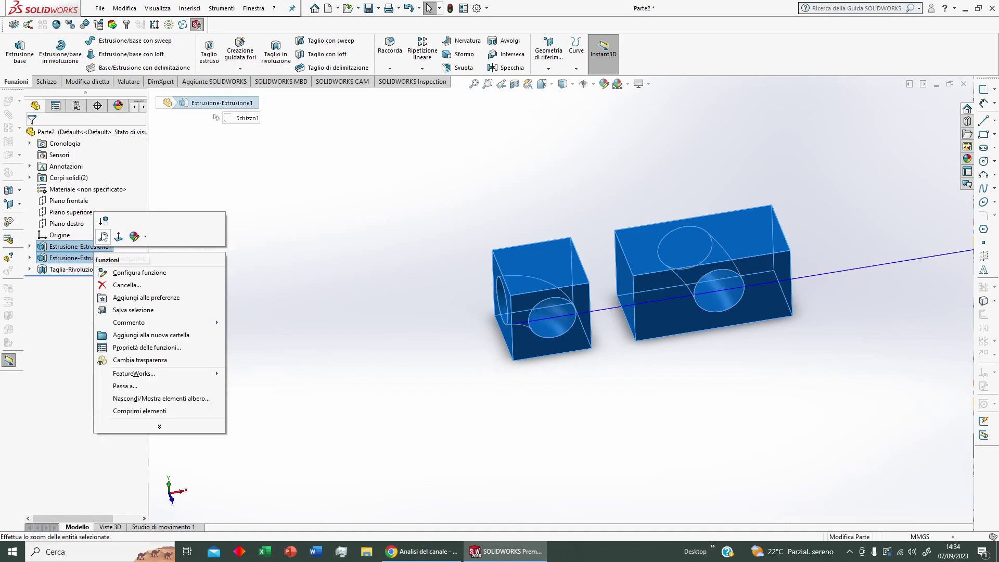
click(103, 221)
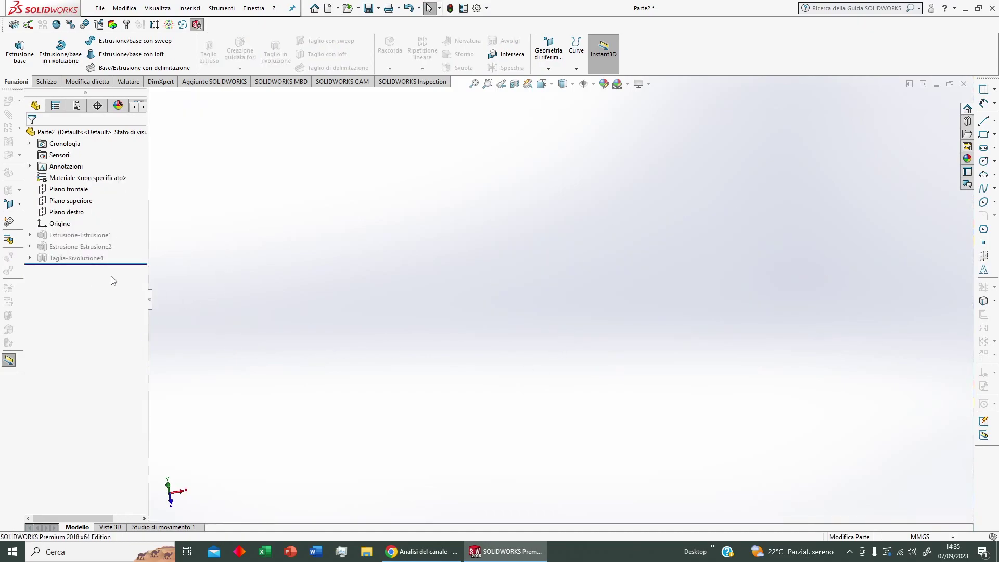
Start a new sketch on Piano superiore and turn the view normal to it.
click(87, 203)
click(97, 193)
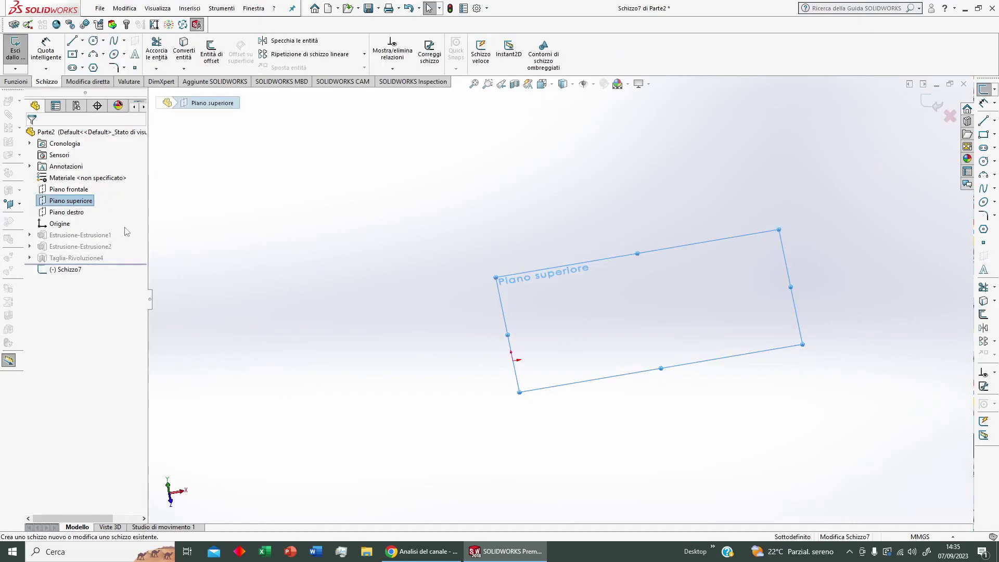
right_click(88, 202)
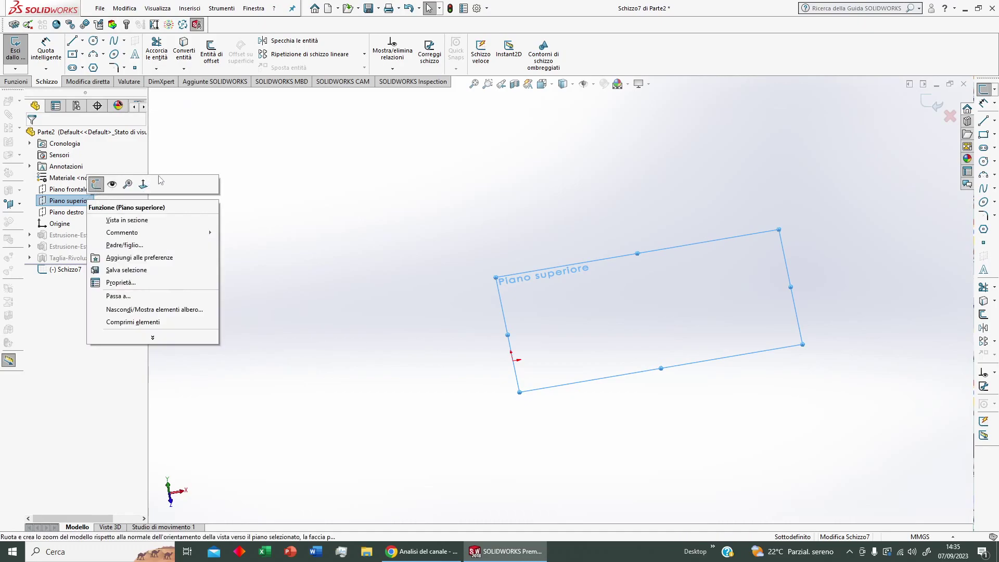
click(143, 185)
Draw an origin-centred circle, dimension its diameter to 200 mm, and exit the sketch.
mouse_move(484, 338)
right_down()
mouse_move(498, 325)
mouse_move(532, 338)
right_up()
click(560, 299)
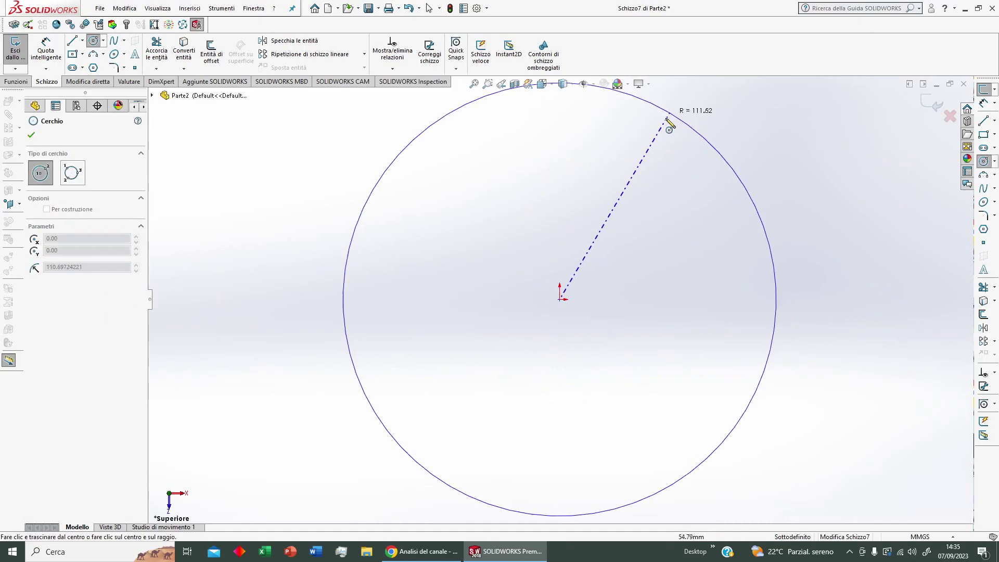
click(664, 190)
mouse_move(753, 244)
right_down()
mouse_move(758, 218)
mouse_move(749, 225)
right_up()
click(713, 259)
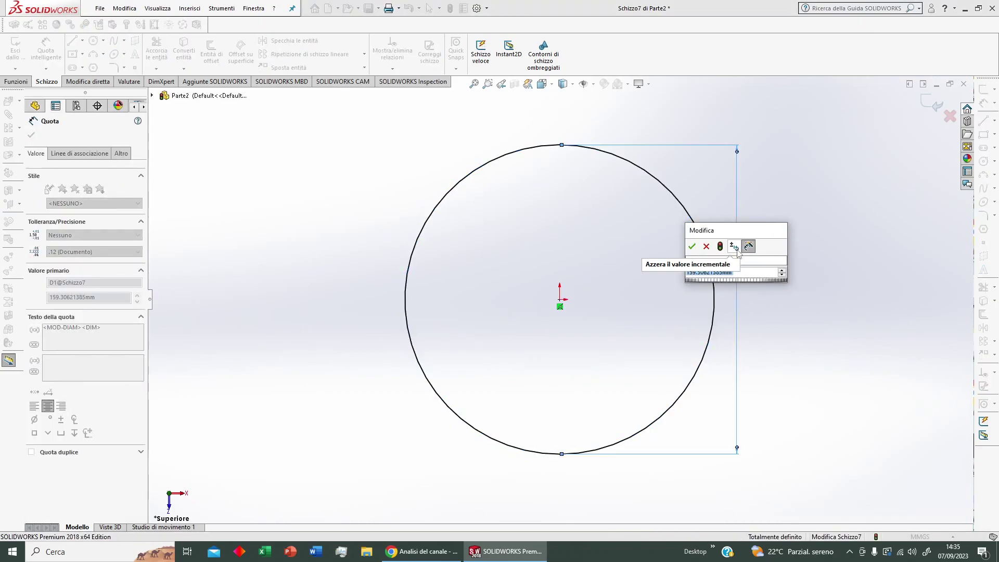
text(200)
key(Return)
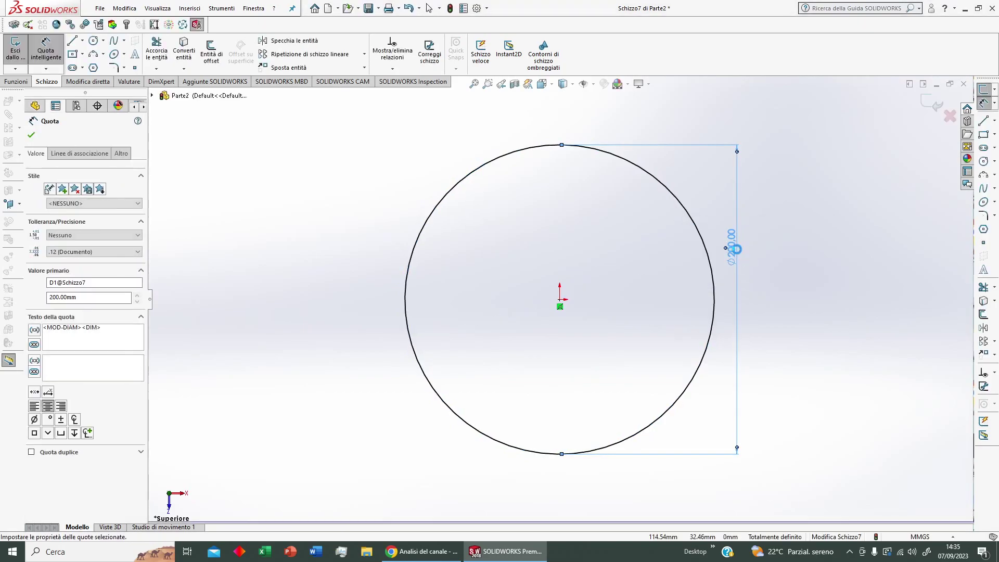
key(Escape)
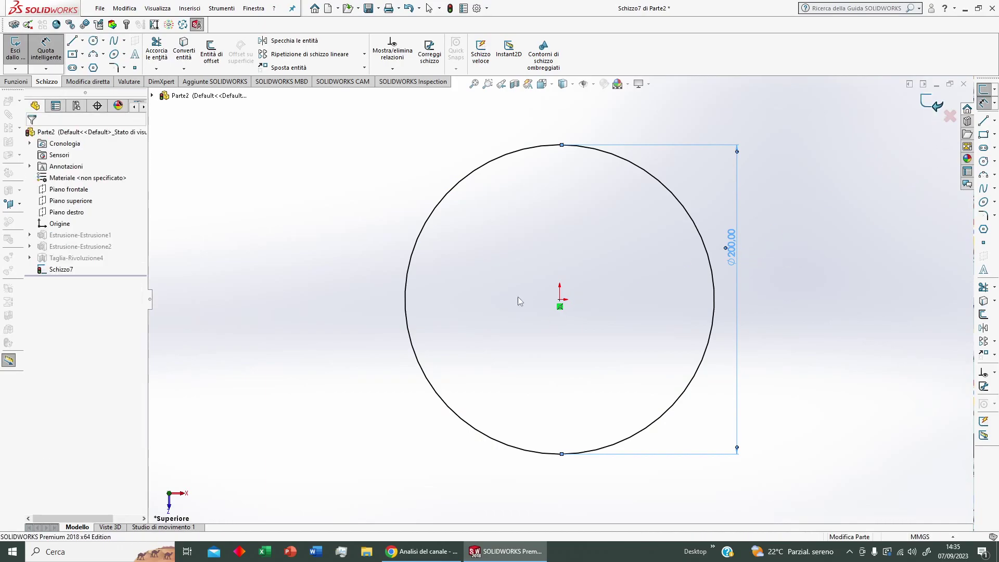
key(ctrl+b)
middle_drag(577, 421, 586, 323)
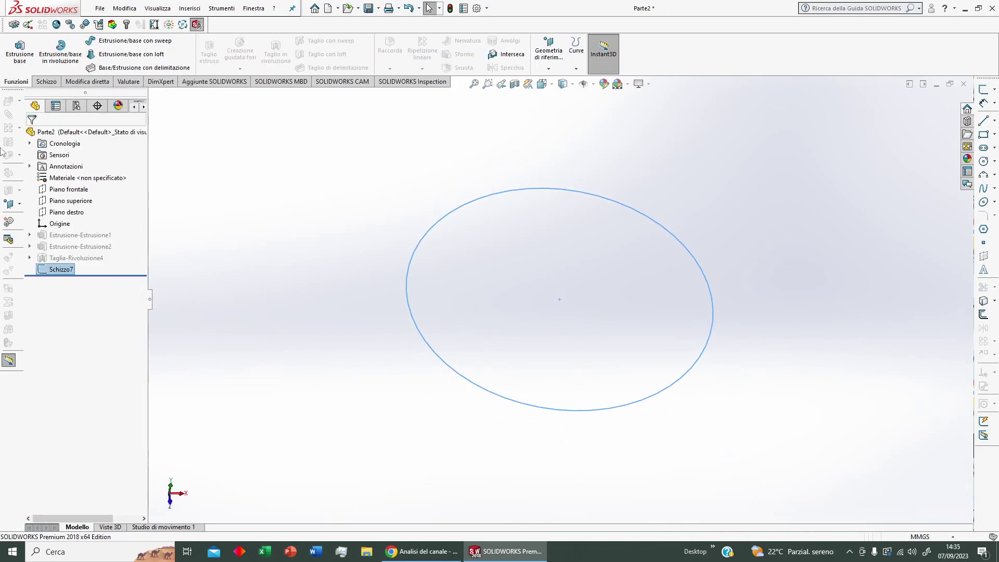
Extrude the 200 mm circle 100 mm deep into a solid cylinder.
click(17, 56)
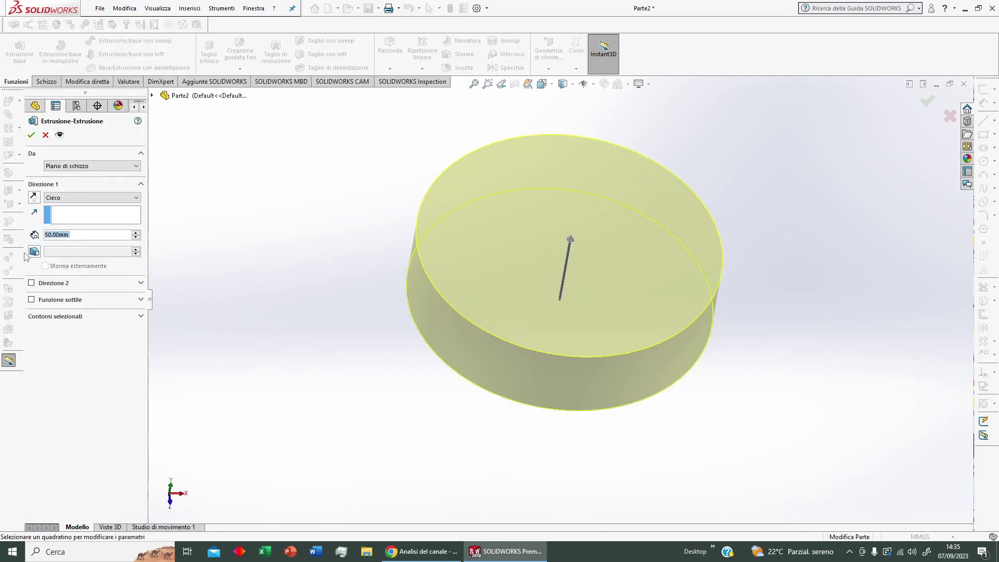
text(100)
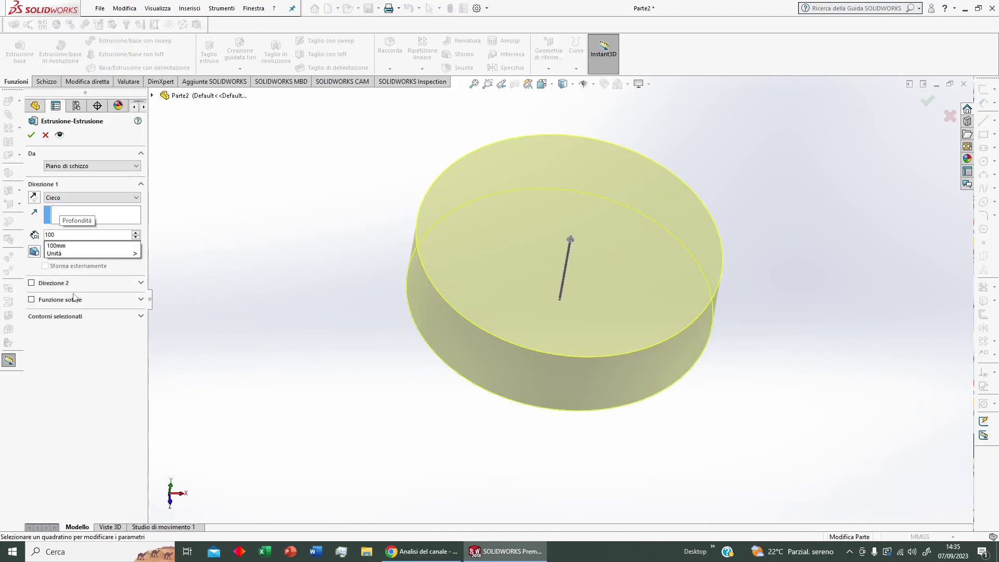
key(Return)
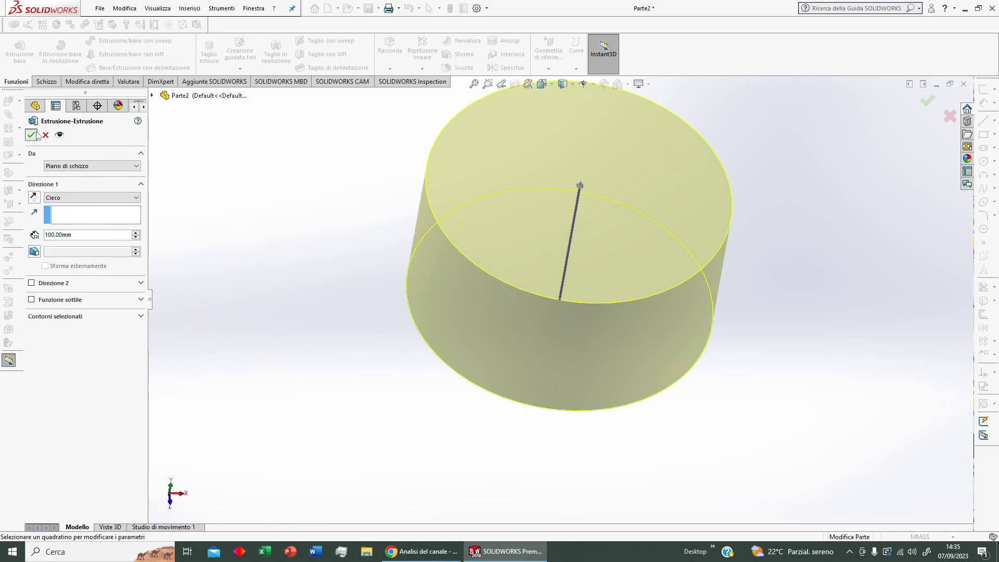
click(30, 135)
middle_drag(447, 321, 350, 393)
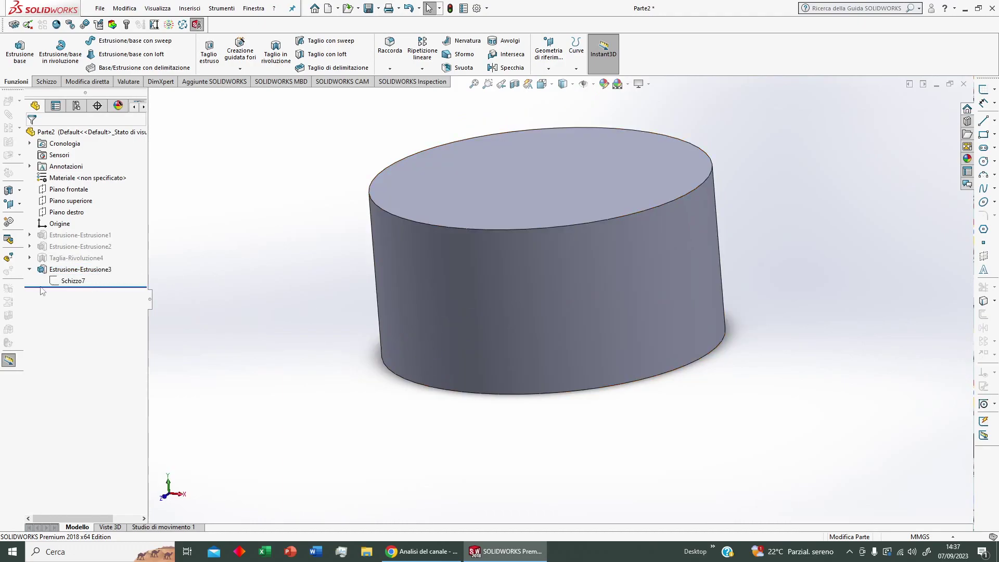
Start sketch Schizzo9 on the front plane and view it normal to.
click(29, 269)
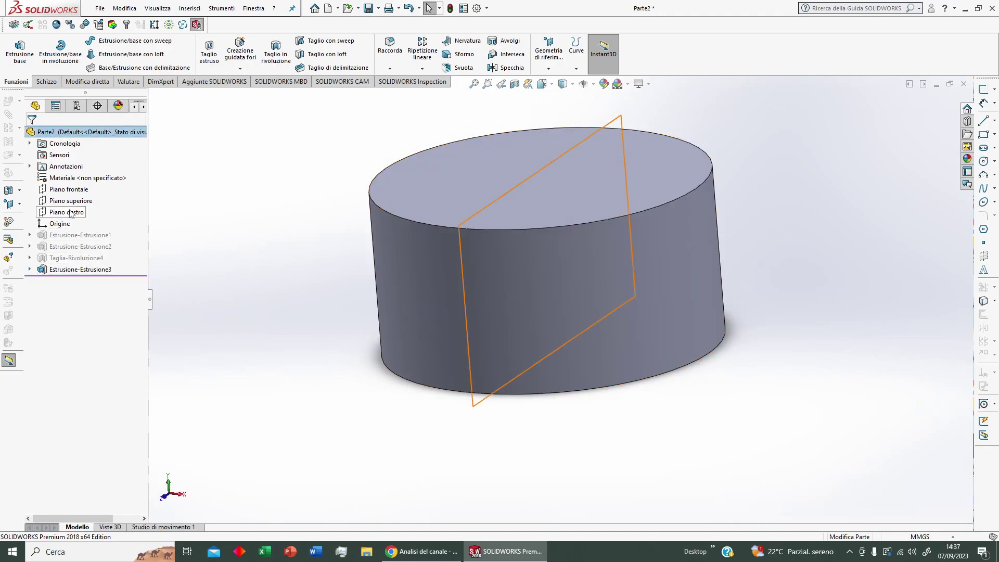
right_click(78, 194)
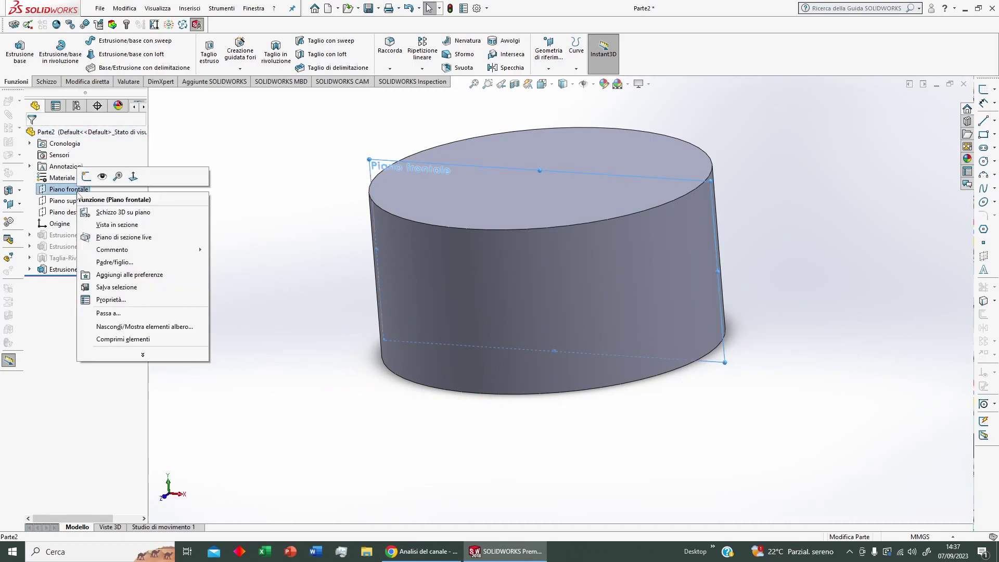
click(86, 177)
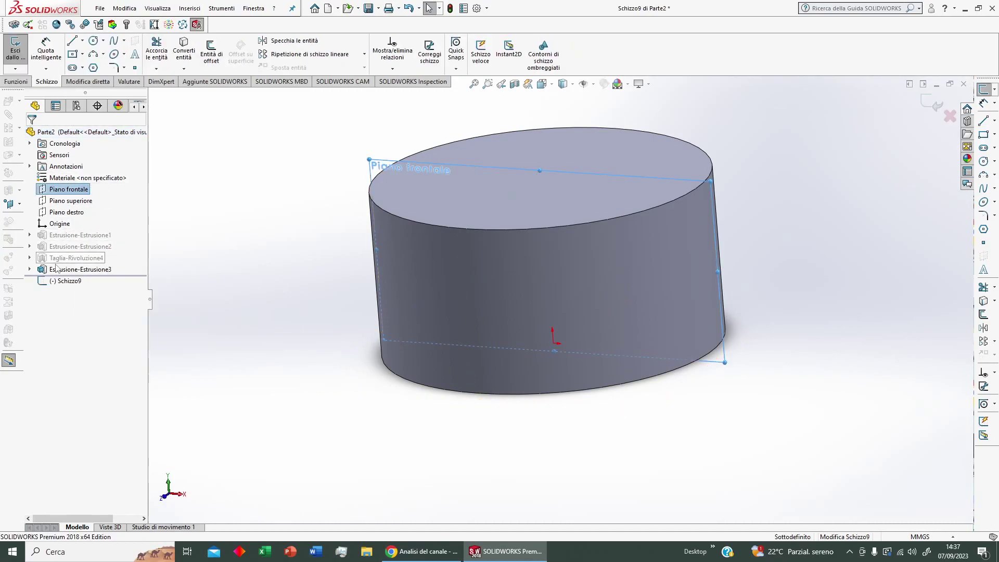
click(65, 286)
click(86, 267)
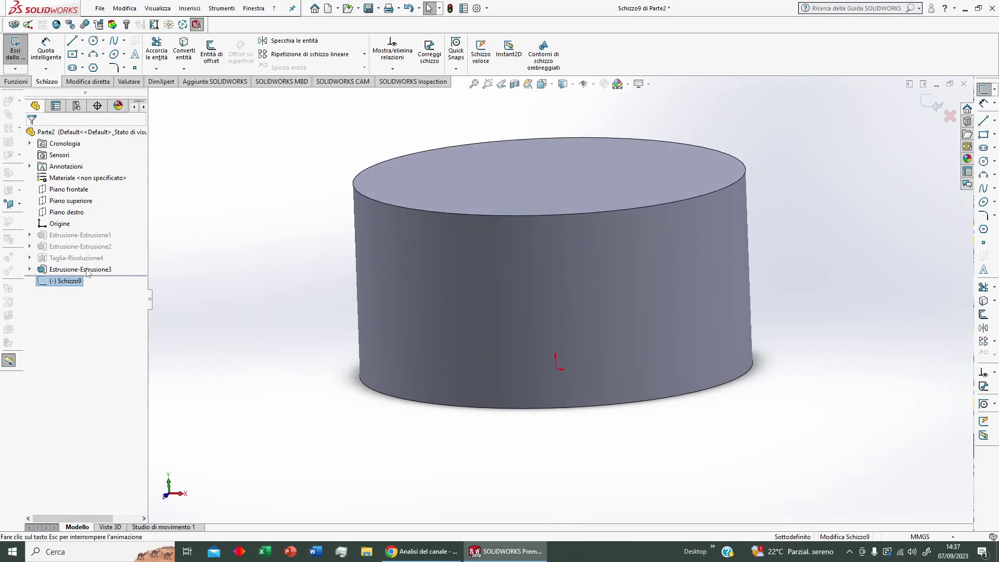
right_click(75, 279)
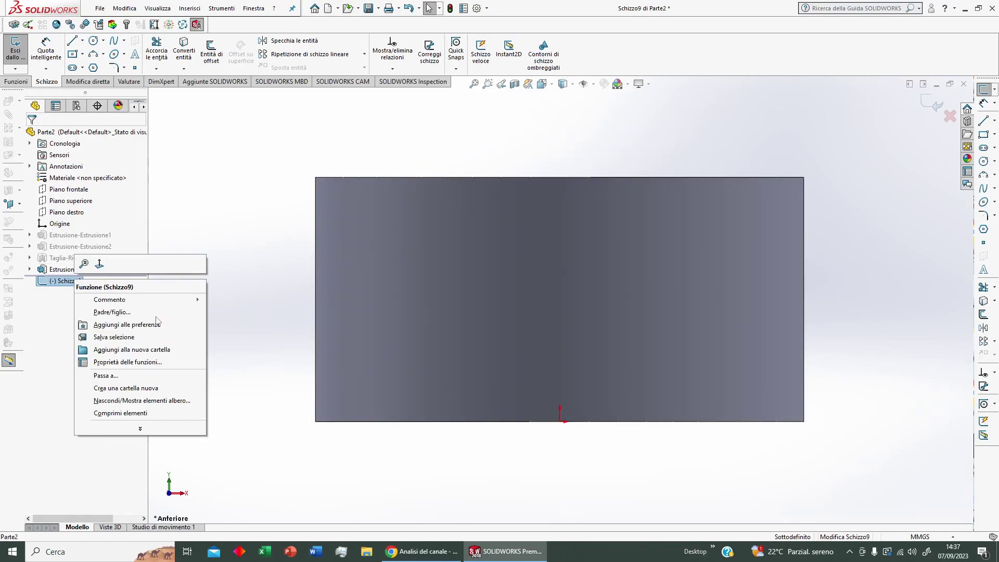
click(872, 310)
Draw a 40 mm diameter circle centred on the cylinder's right-edge midpoint and exit the sketch.
right_drag(870, 319, 931, 297)
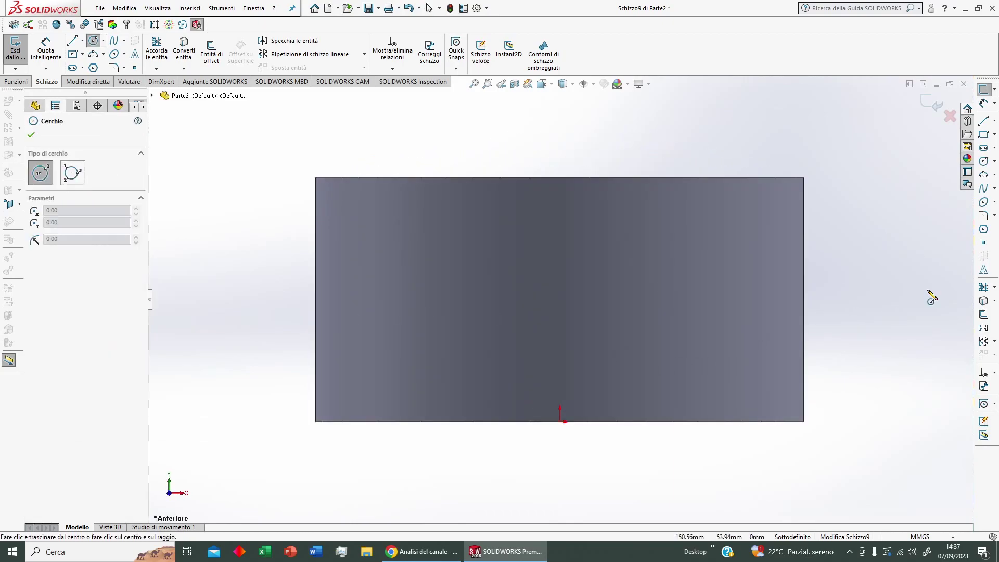
click(803, 299)
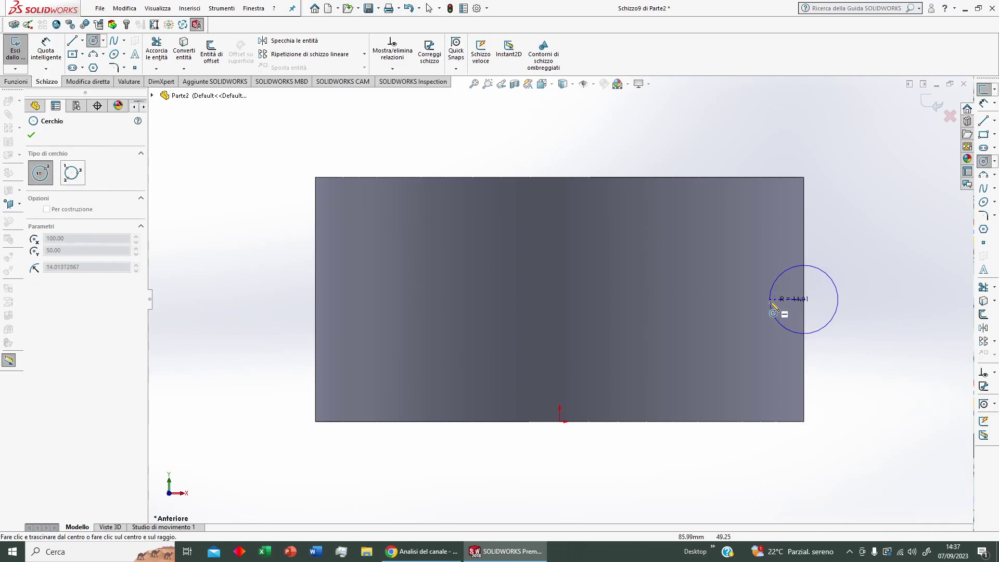
click(764, 305)
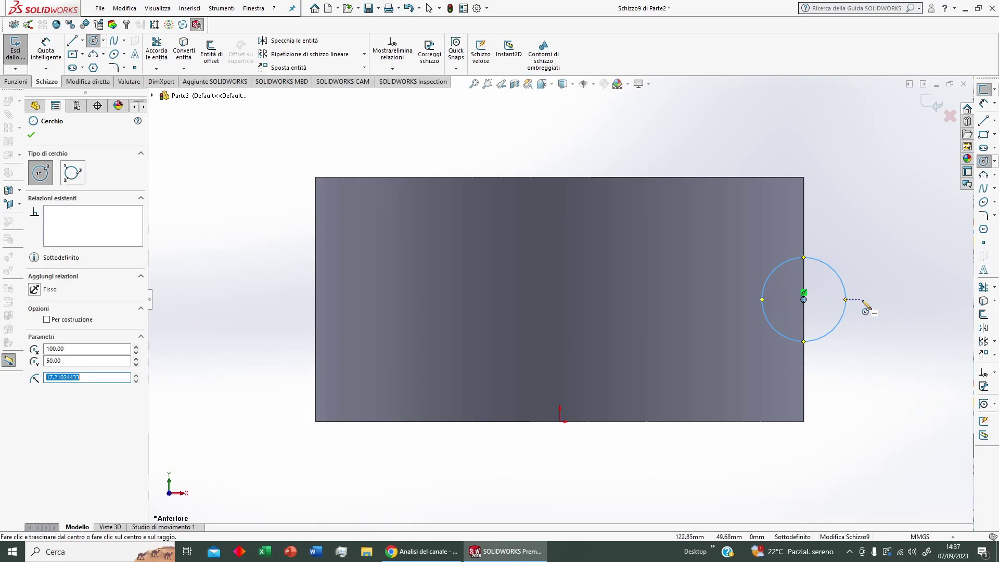
right_drag(884, 312, 890, 263)
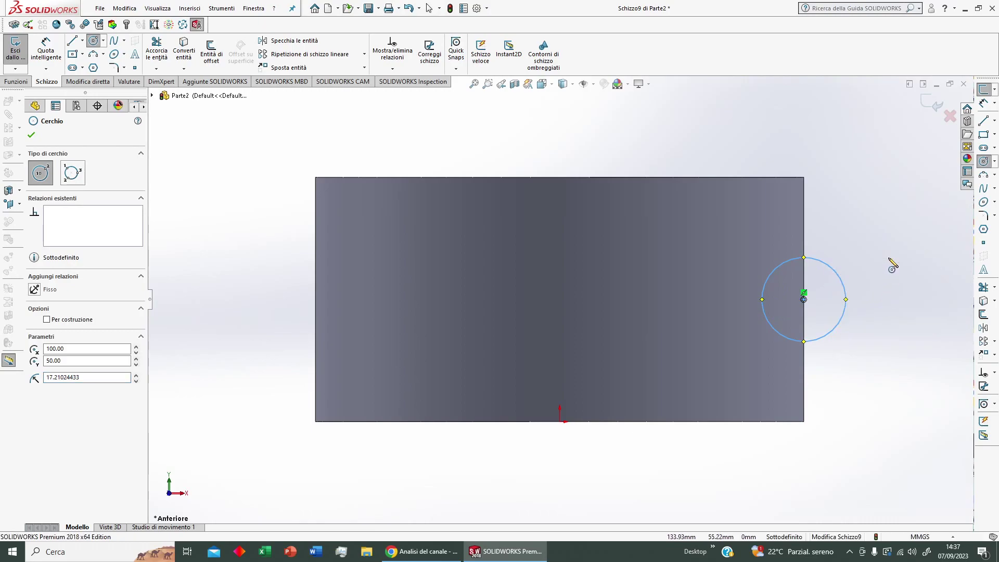
click(846, 303)
click(878, 301)
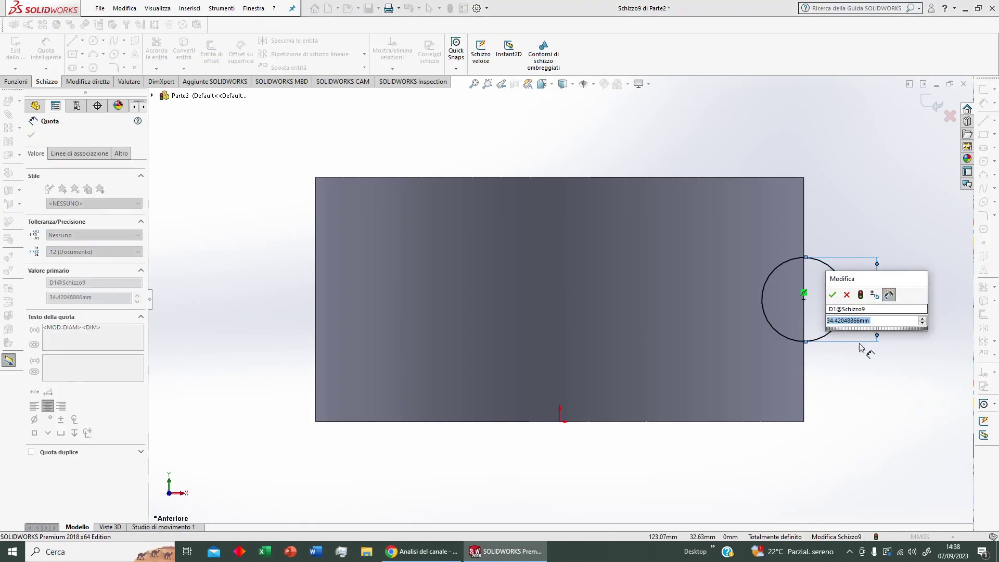
text(40)
key(Return)
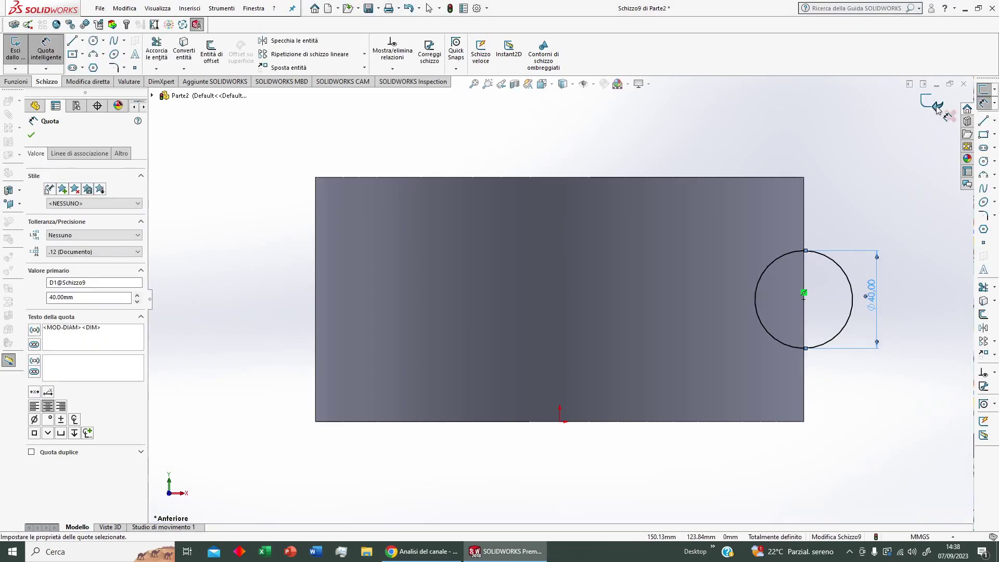
click(936, 107)
Orbit the cylinder upright and show the temporary axes and axes.
middle_drag(653, 264, 605, 291)
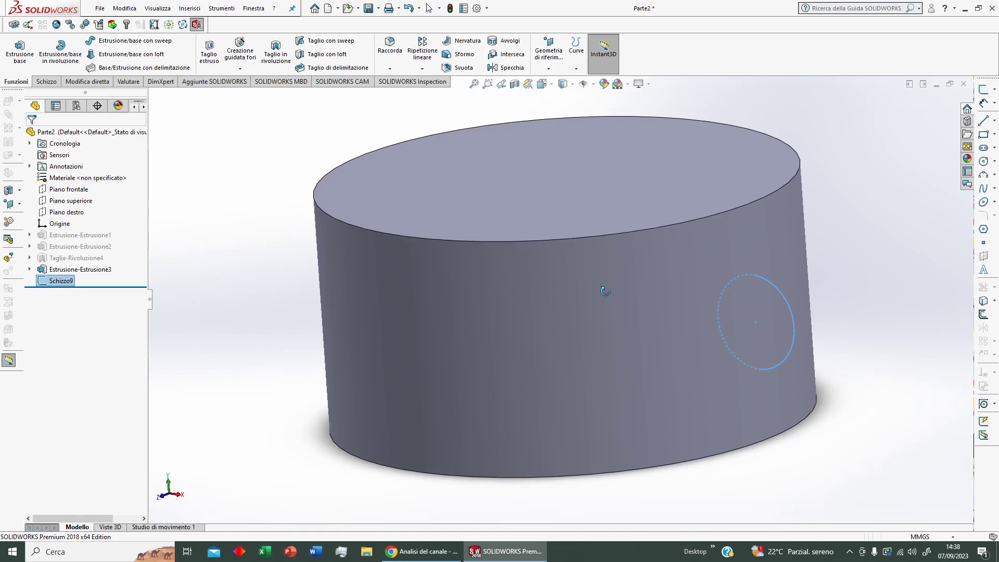
middle_drag(632, 394, 739, 307)
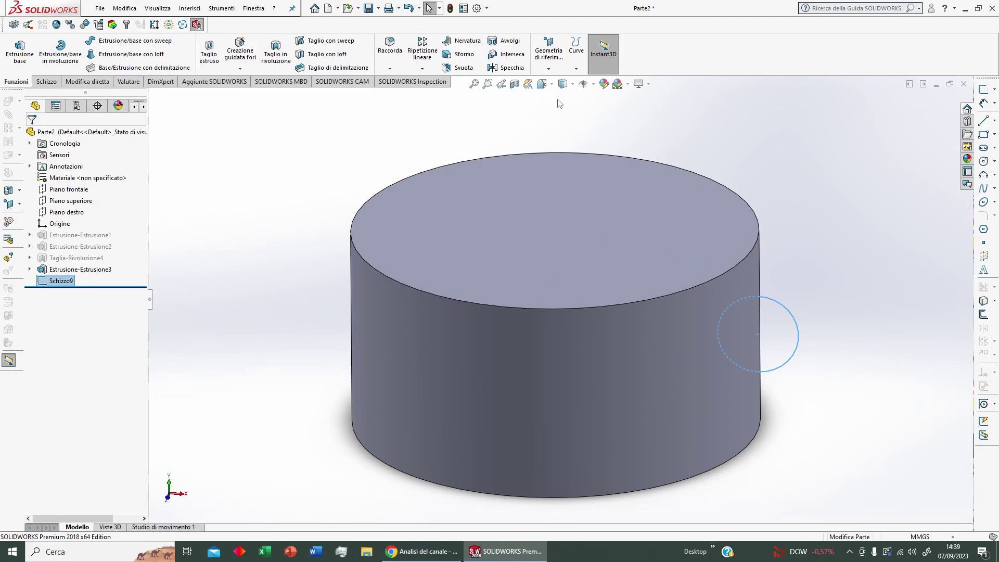
click(593, 84)
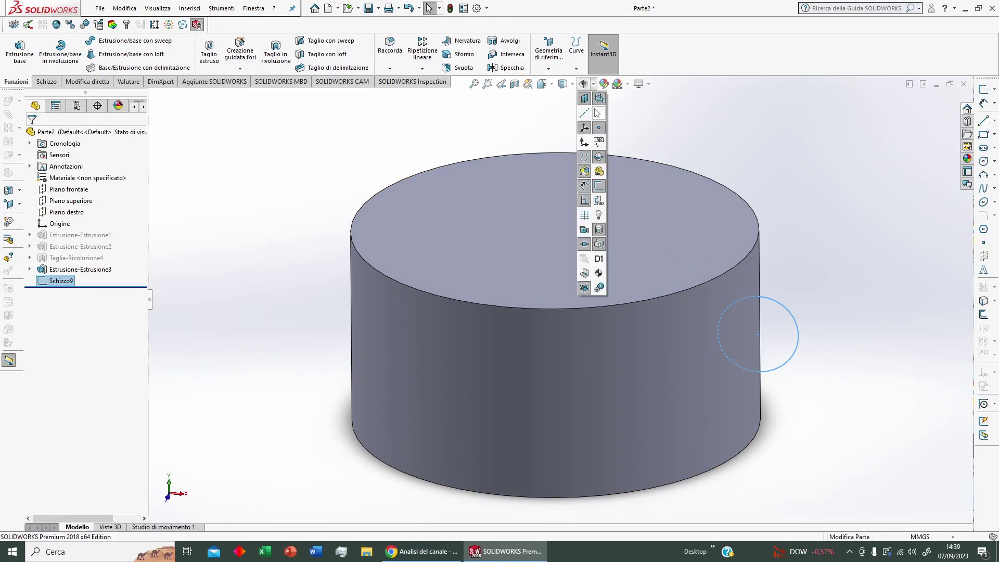
click(597, 113)
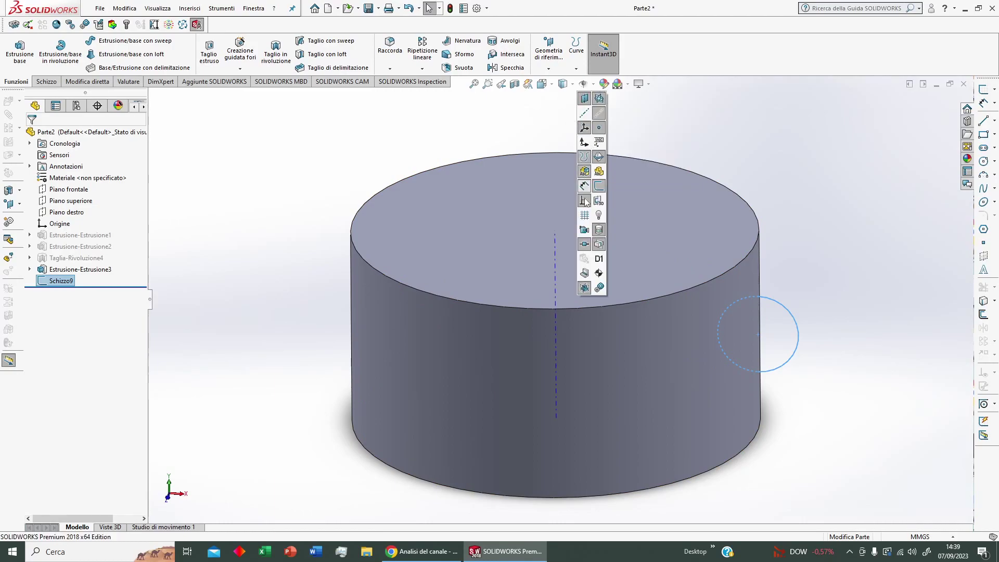
click(584, 113)
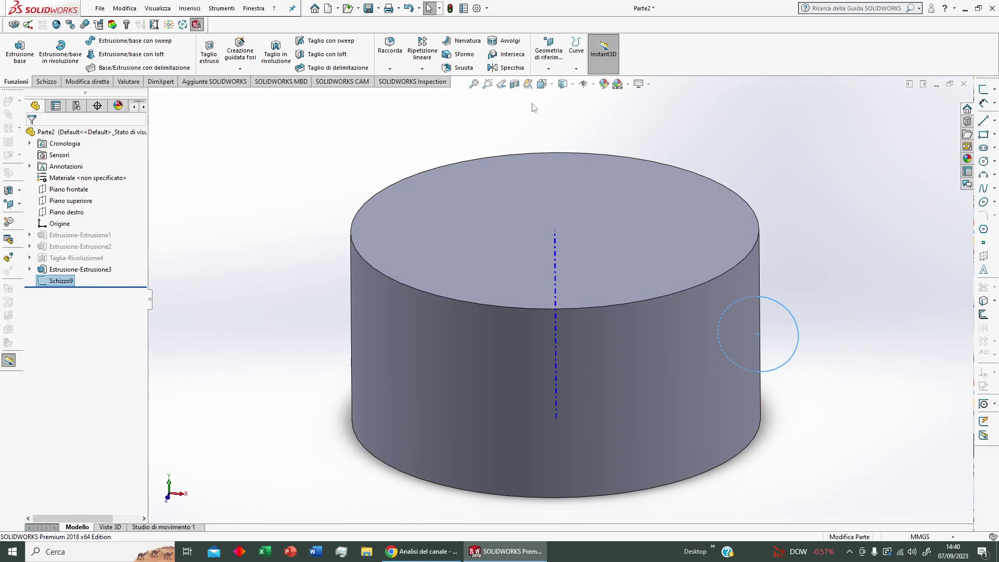
Show the primary reference planes around the cylinder.
click(593, 84)
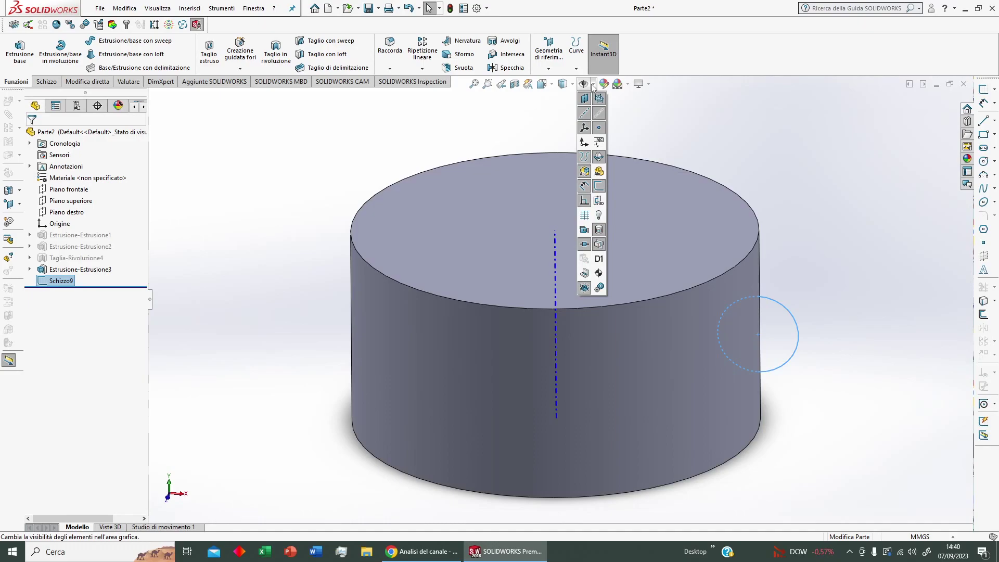
click(599, 98)
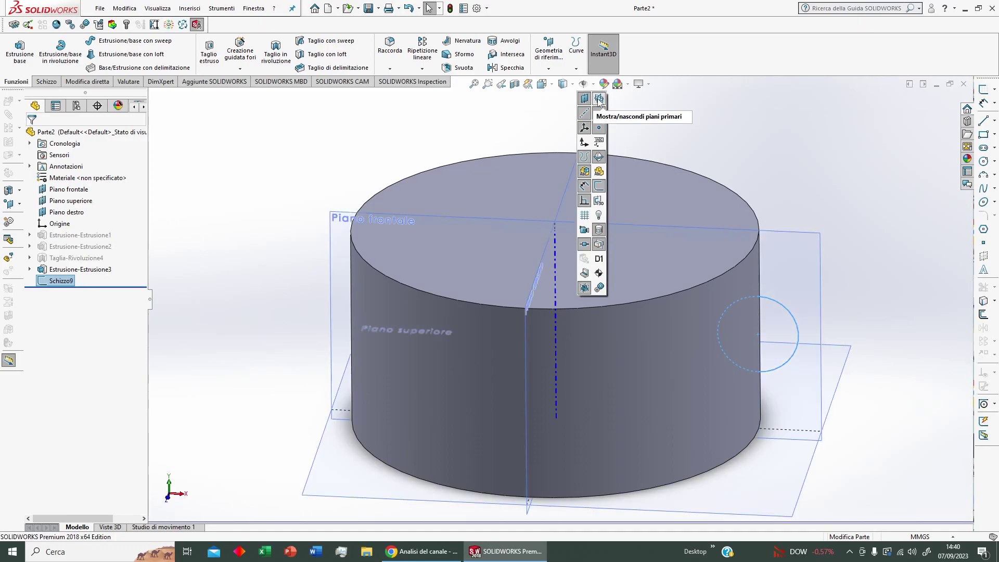
scroll(669, 310, down, 2)
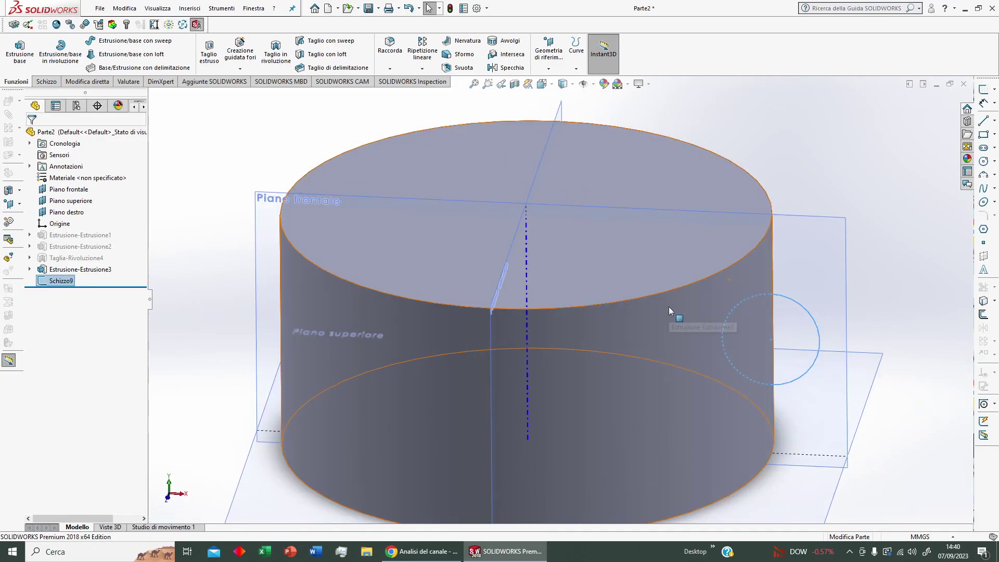
scroll(669, 306, up, 2)
scroll(665, 328, up, 2)
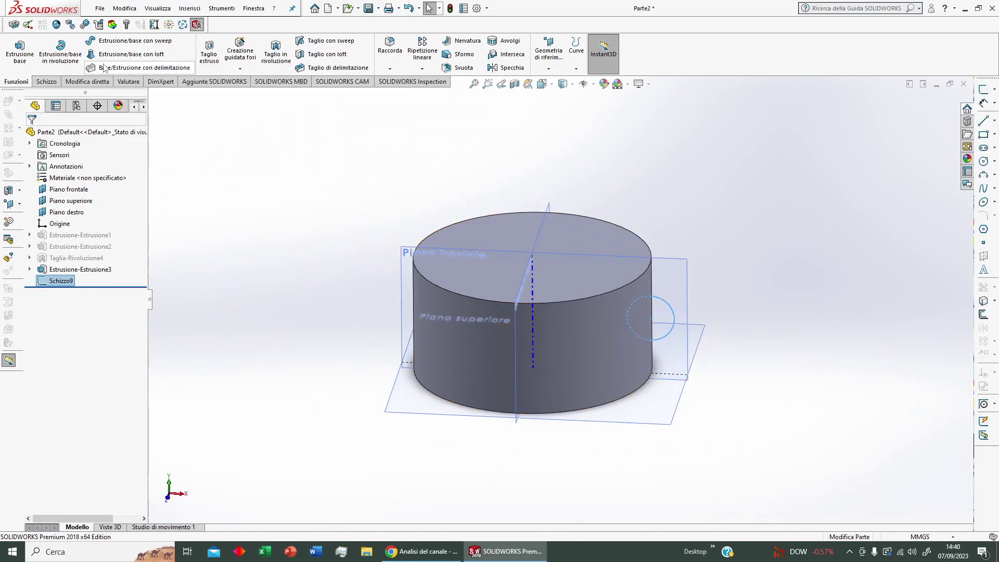
Start a revolve cut of the circle around the central axis, ending up to Piano destro.
click(276, 52)
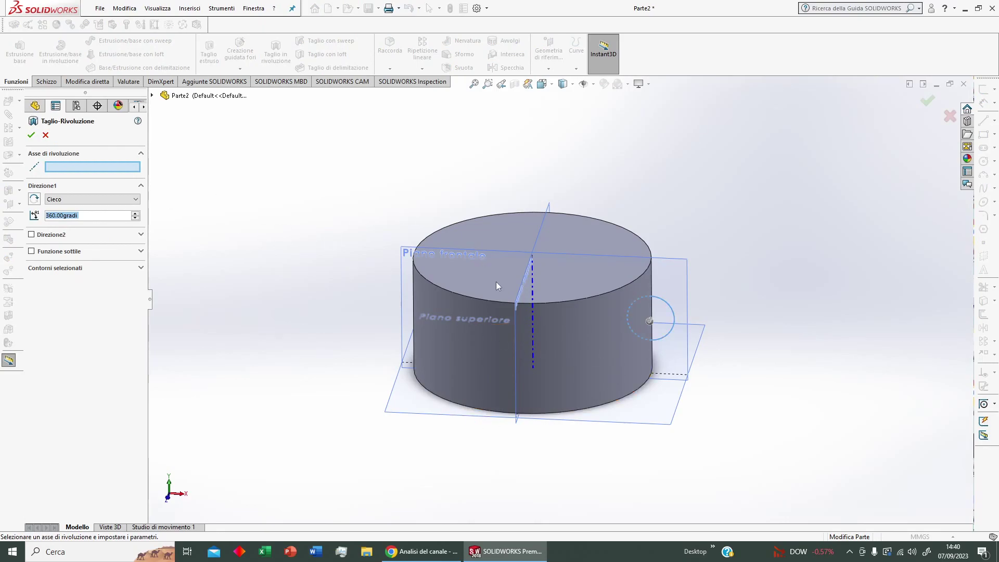
click(533, 296)
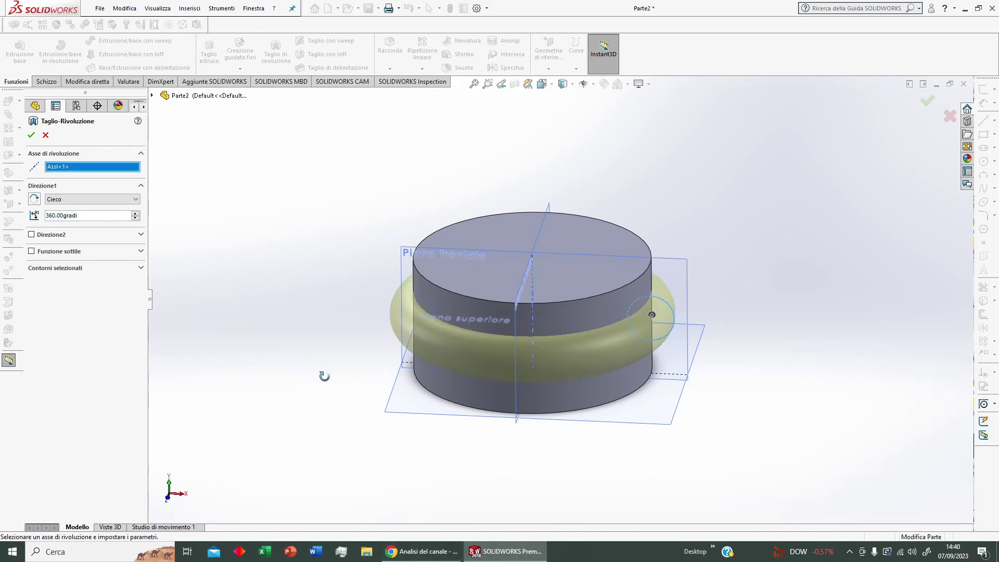
middle_drag(323, 375, 295, 392)
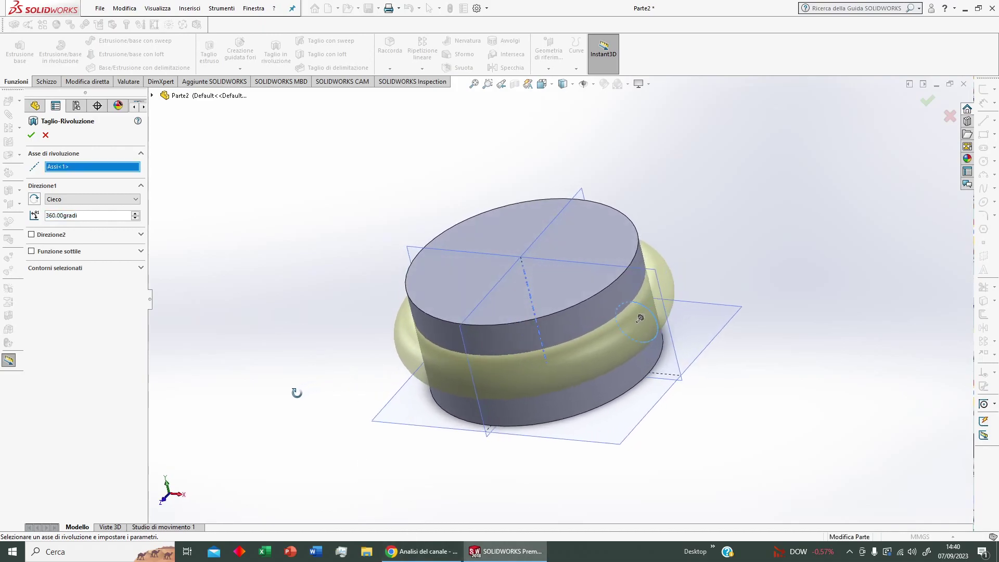
click(134, 200)
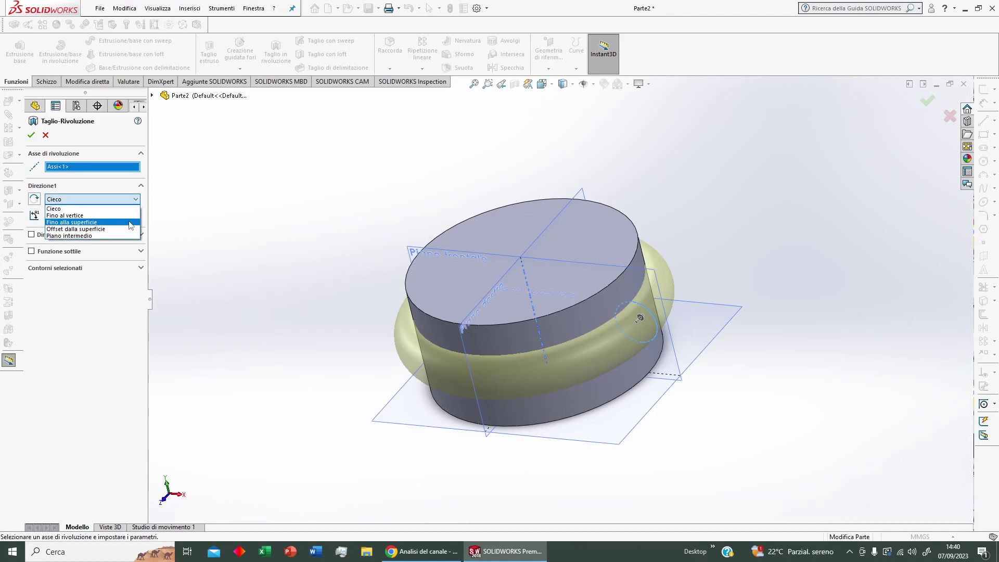
click(130, 222)
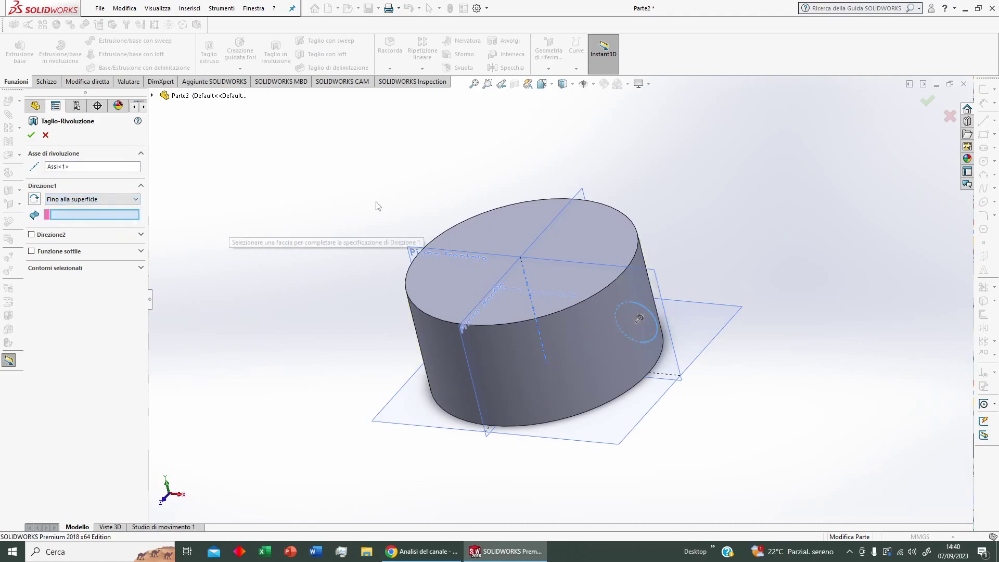
click(583, 195)
mouse_move(526, 339)
middle_down()
mouse_move(574, 376)
mouse_move(555, 430)
middle_up()
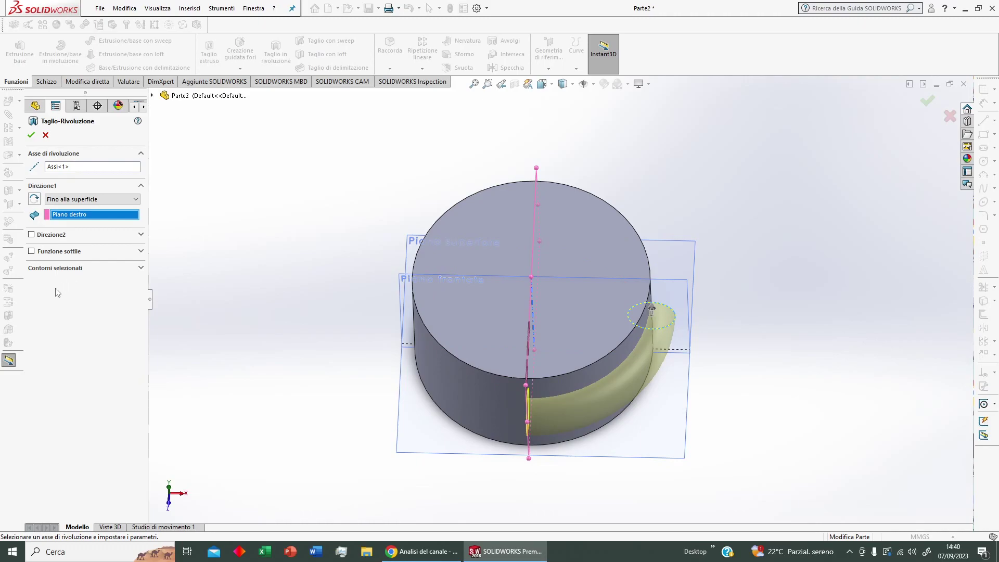
Reverse the revolve cut direction so the groove preview sweeps upward.
click(136, 200)
click(136, 201)
click(63, 269)
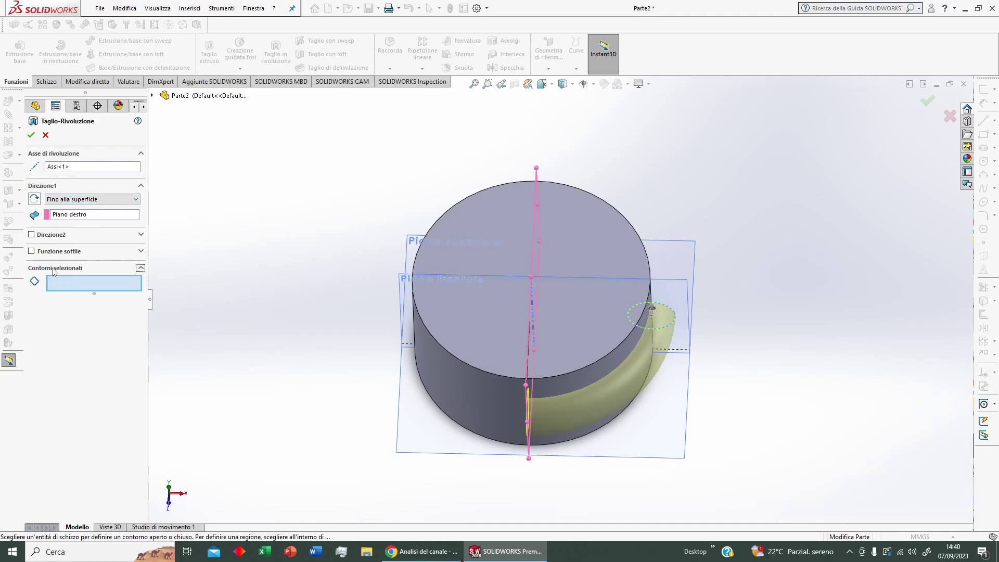
click(34, 199)
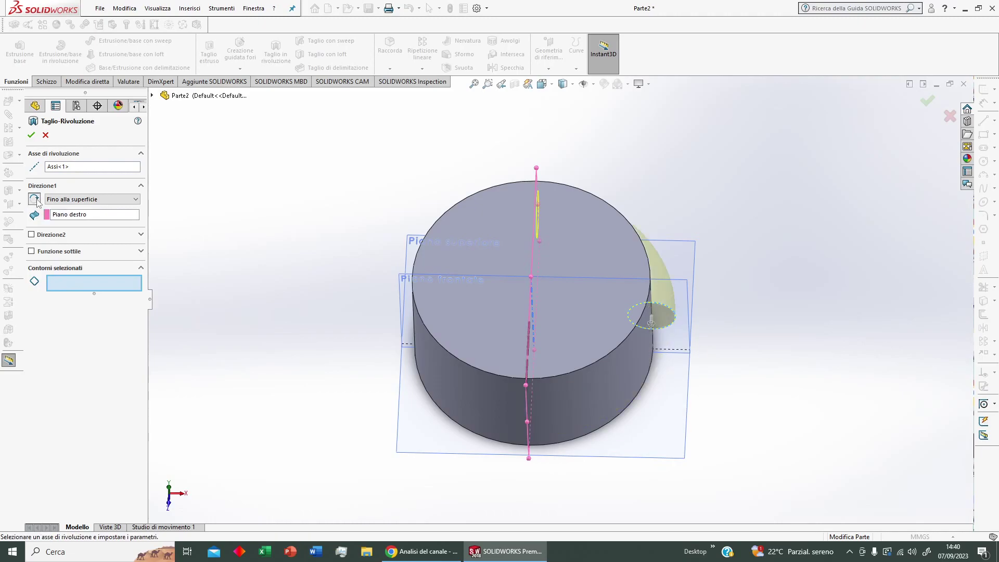
middle_drag(439, 276, 519, 327)
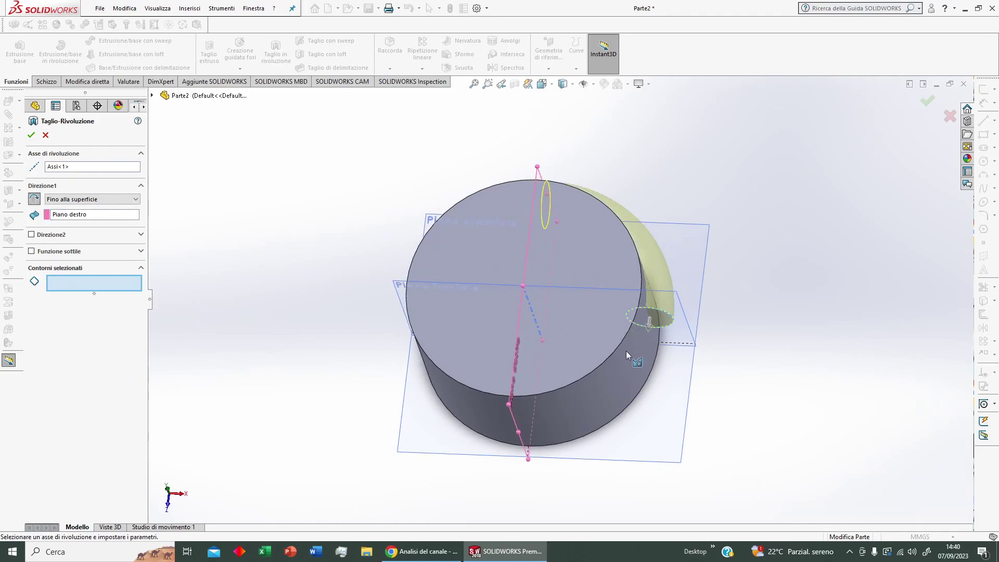
middle_drag(638, 335, 557, 367)
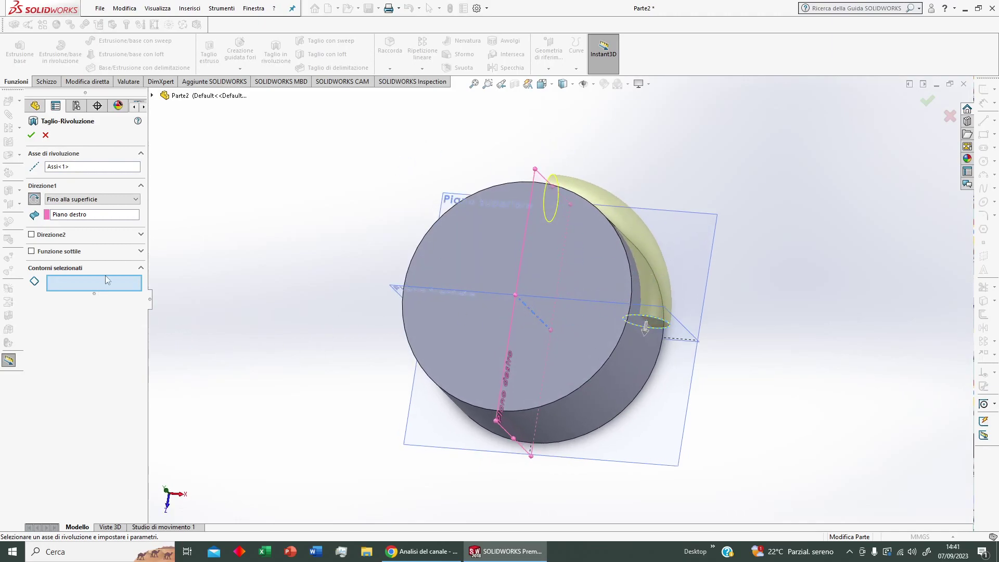
click(121, 199)
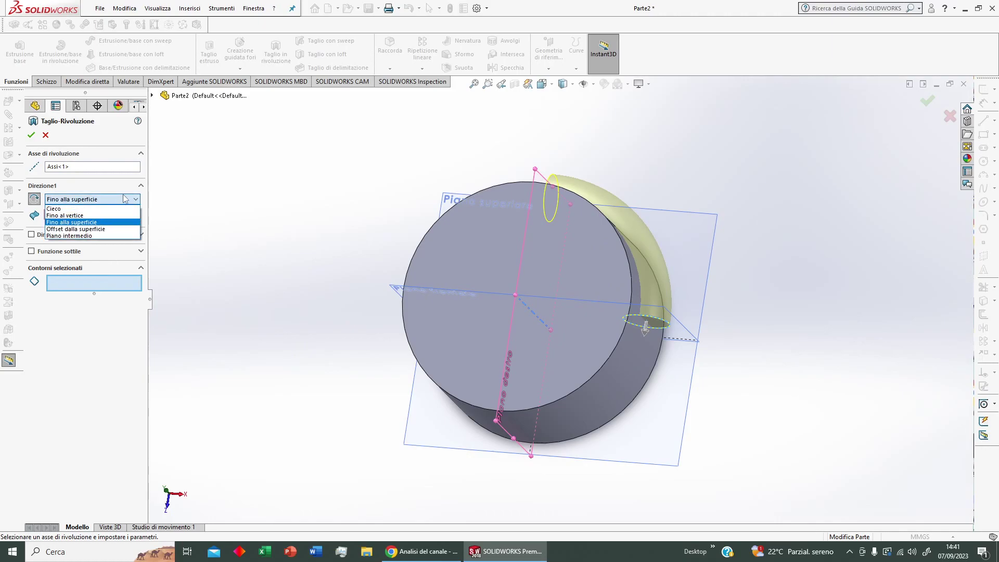
Set Direzione1 to Offset dalla superficie from Piano destro with Inverti offset checked.
click(123, 229)
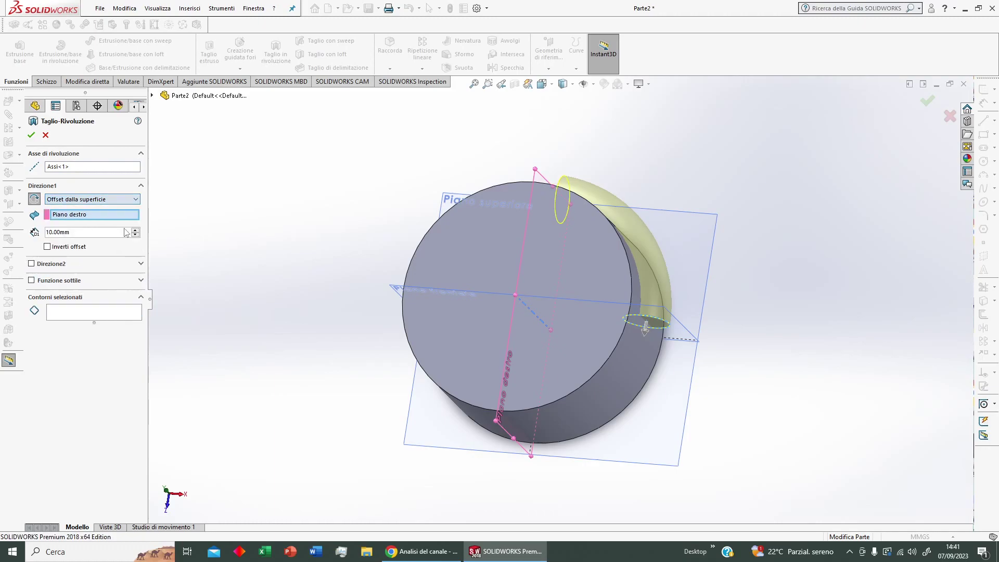
middle_drag(389, 255, 420, 280)
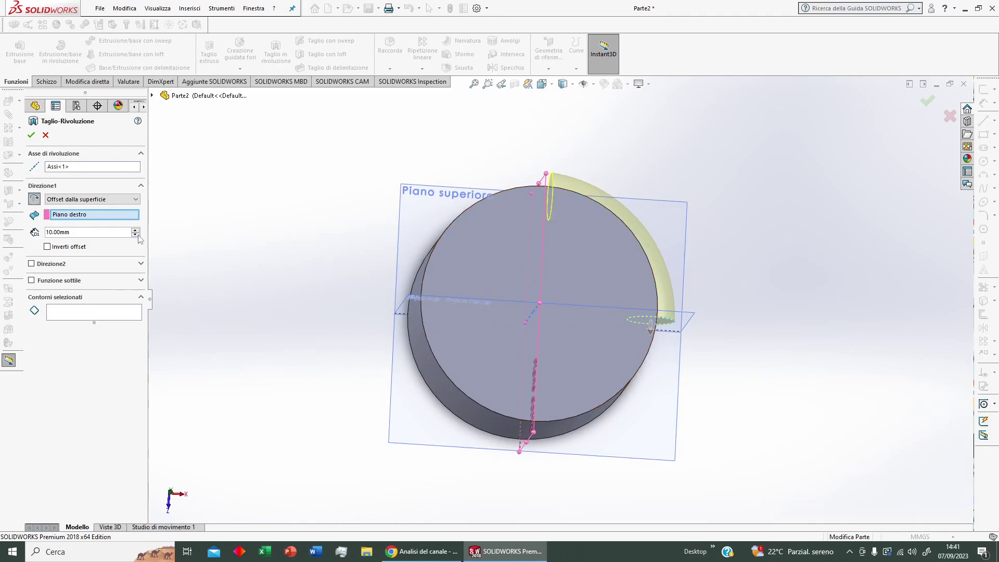
middle_drag(269, 275, 259, 286)
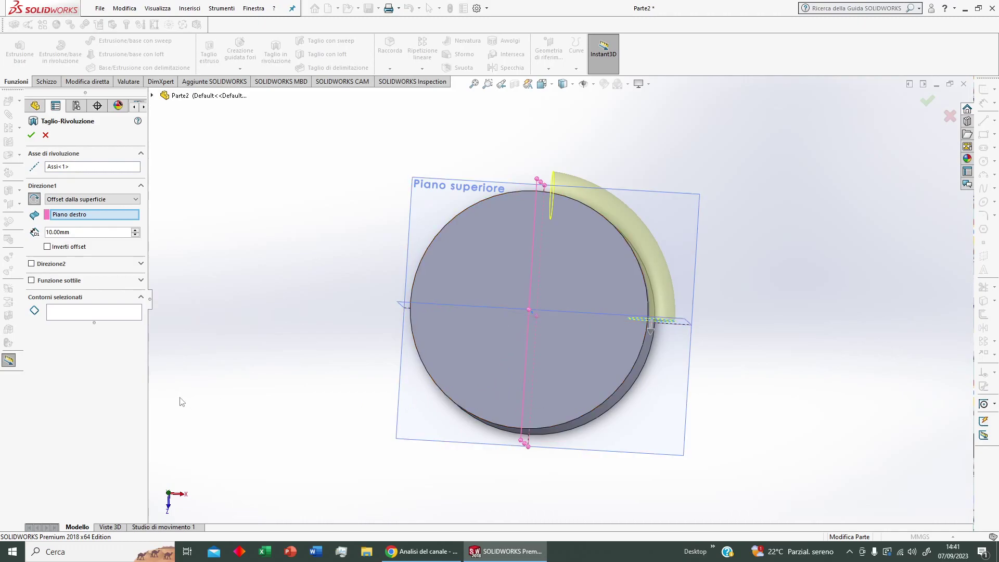
click(134, 202)
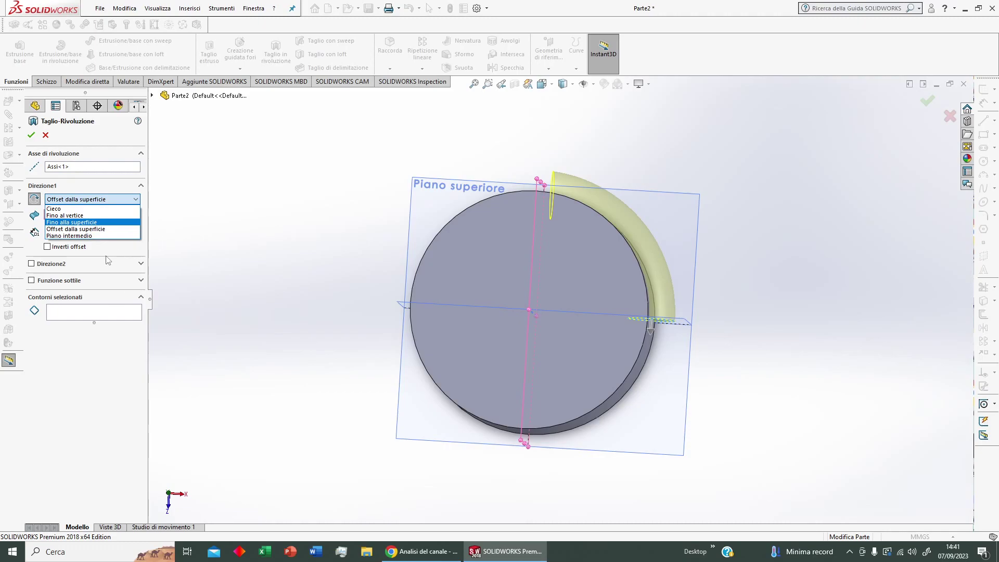
click(50, 250)
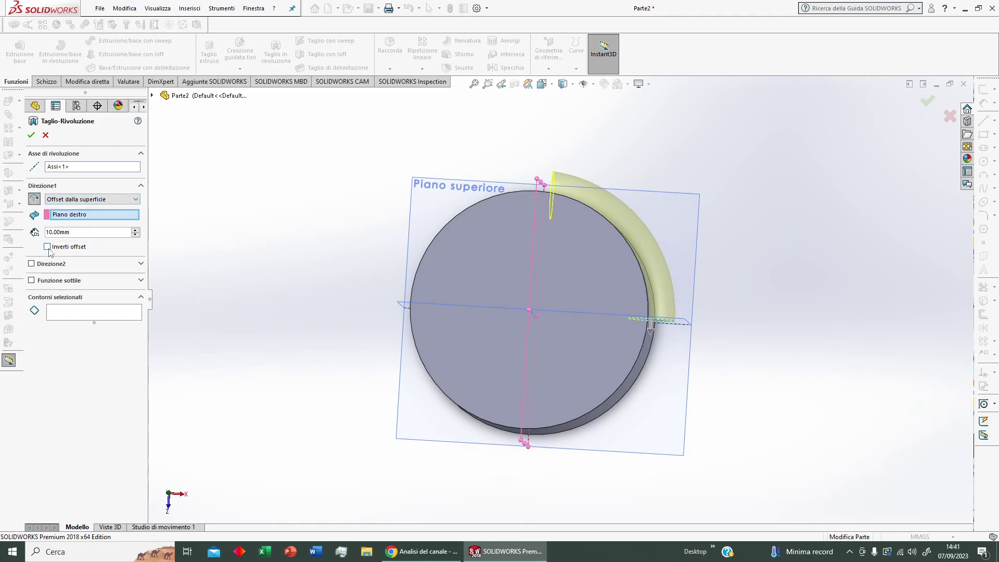
click(49, 251)
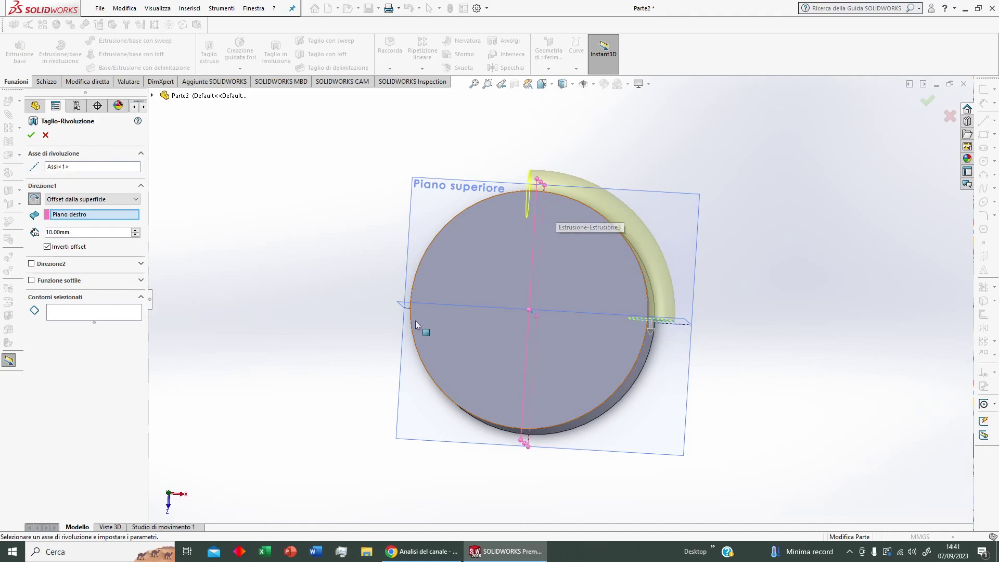
Add a blind Direzione2, make it a 10 mm thin feature, and accept the cut.
click(33, 265)
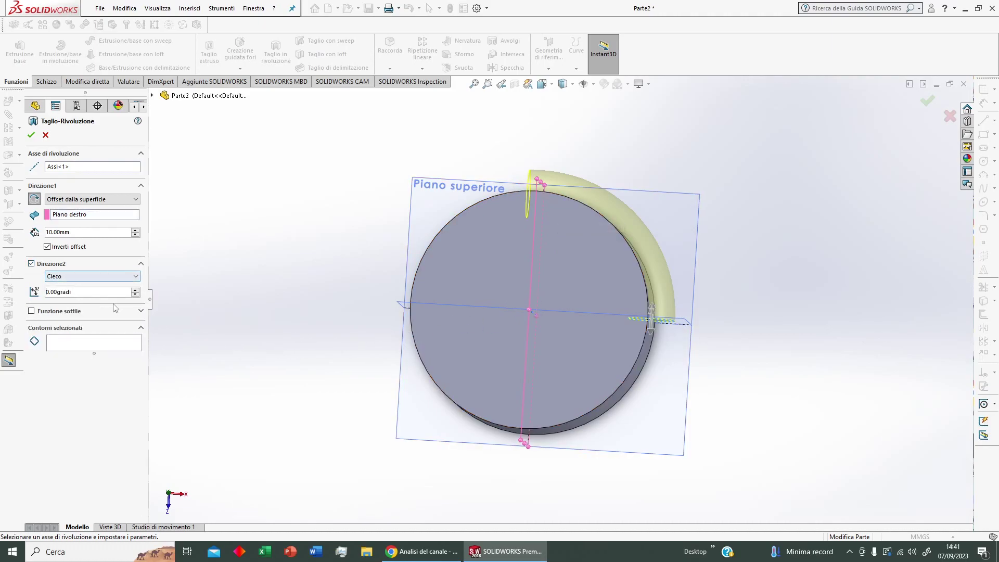
click(139, 282)
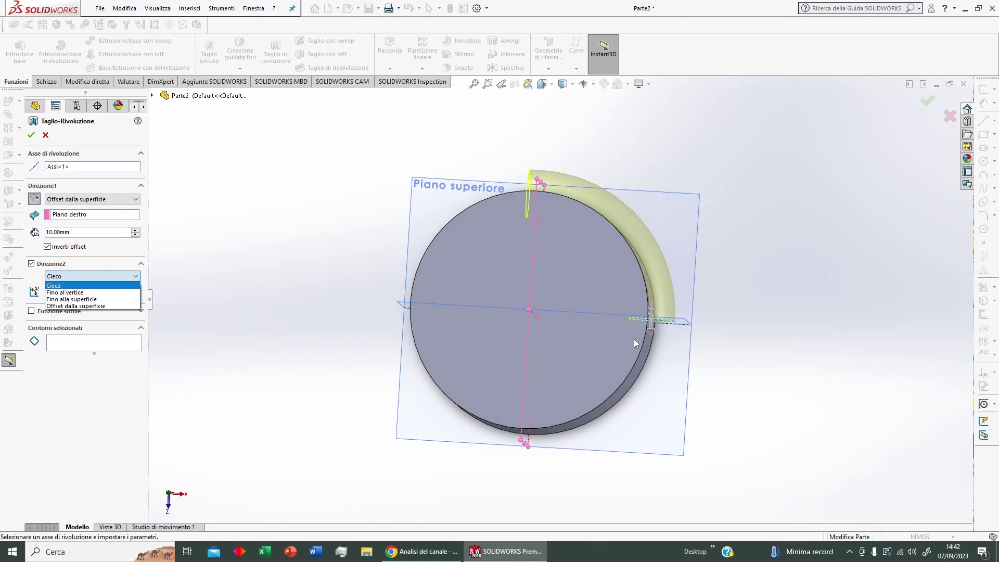
click(211, 414)
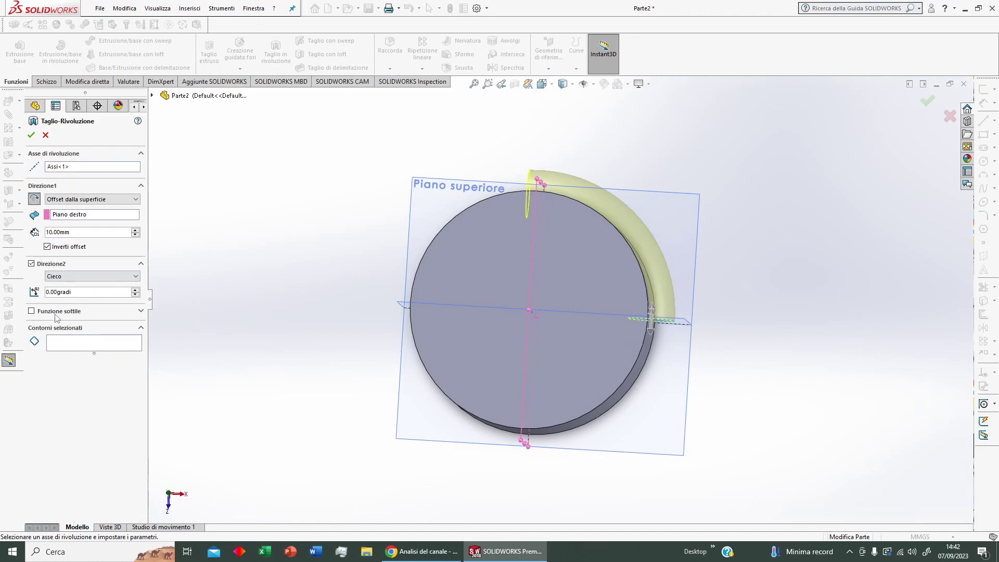
click(32, 311)
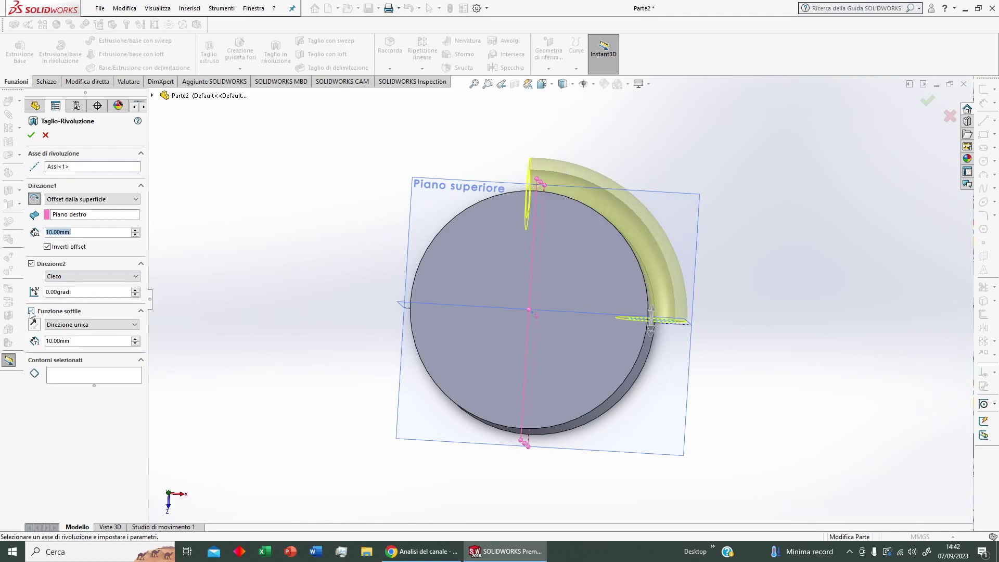
middle_drag(482, 405, 495, 219)
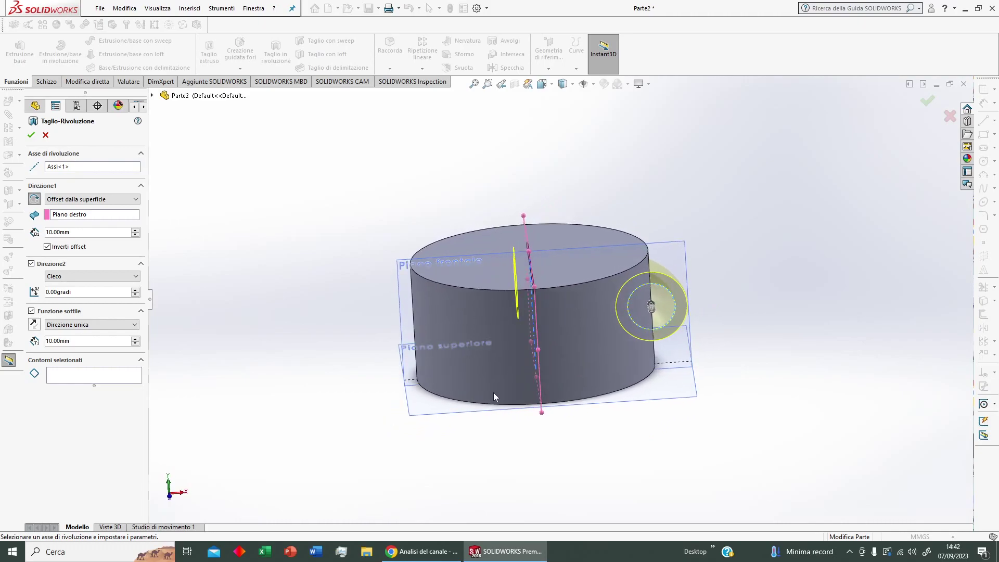
middle_drag(492, 421, 497, 428)
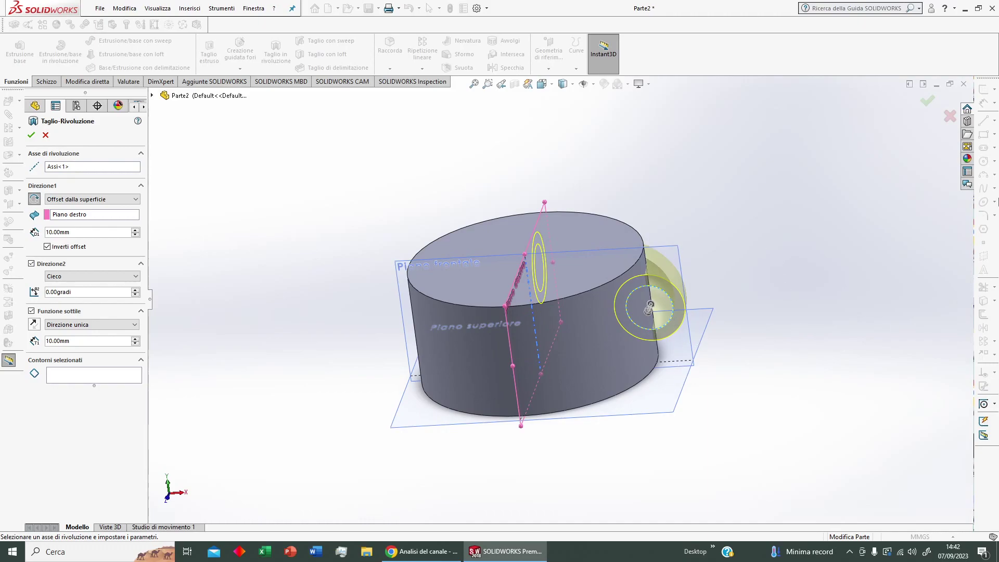
click(927, 100)
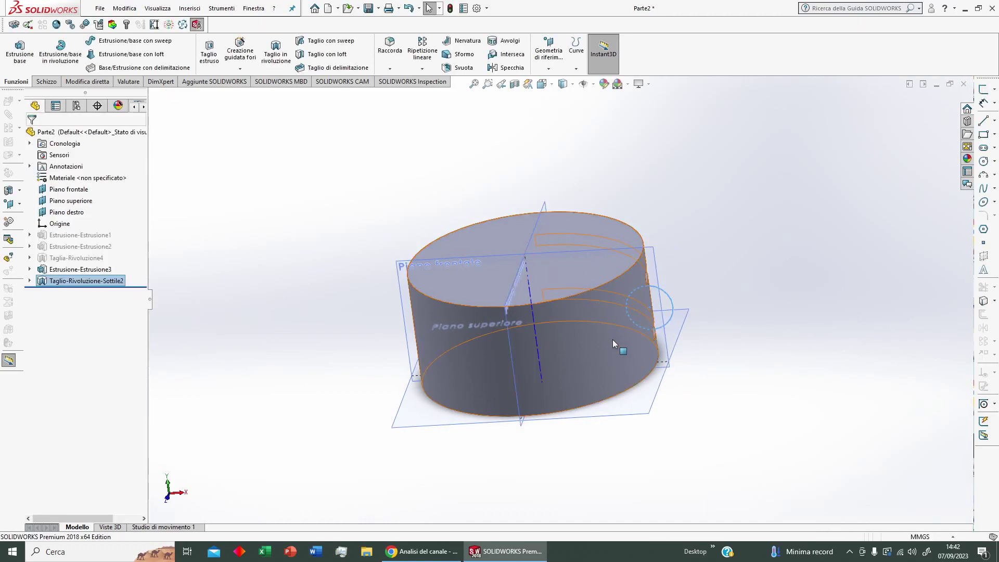
Orbit around the cylinder to inspect the two curved slots in its wall.
mouse_move(613, 339)
middle_down()
mouse_move(691, 390)
mouse_move(625, 397)
mouse_move(595, 462)
mouse_move(640, 416)
mouse_move(647, 481)
middle_up()
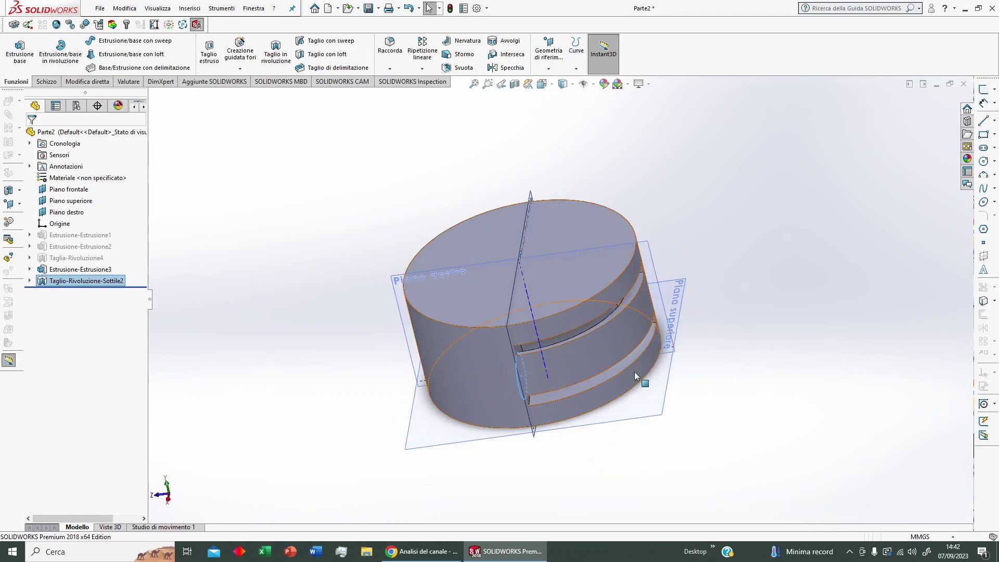
middle_drag(634, 372, 625, 318)
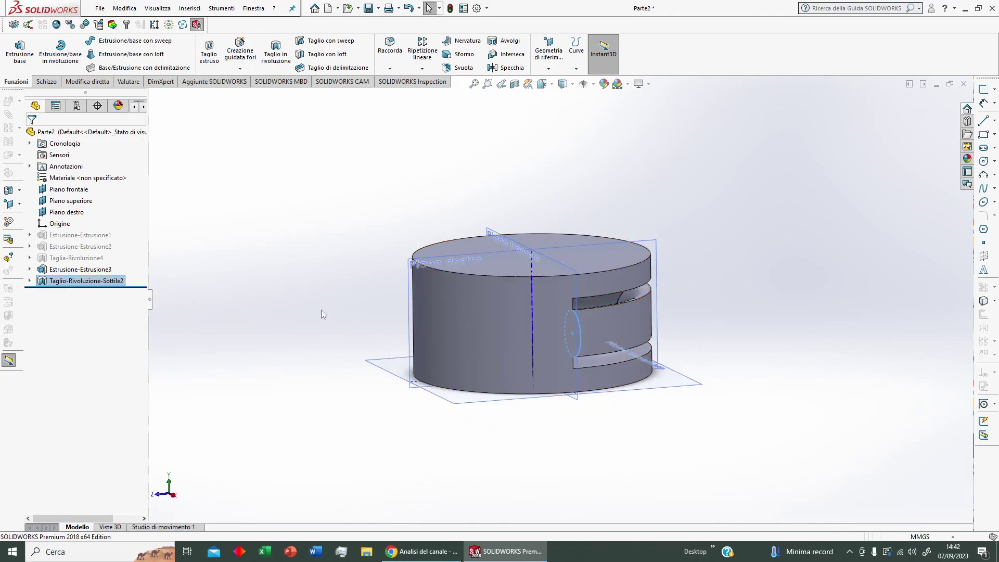
middle_drag(321, 313, 319, 367)
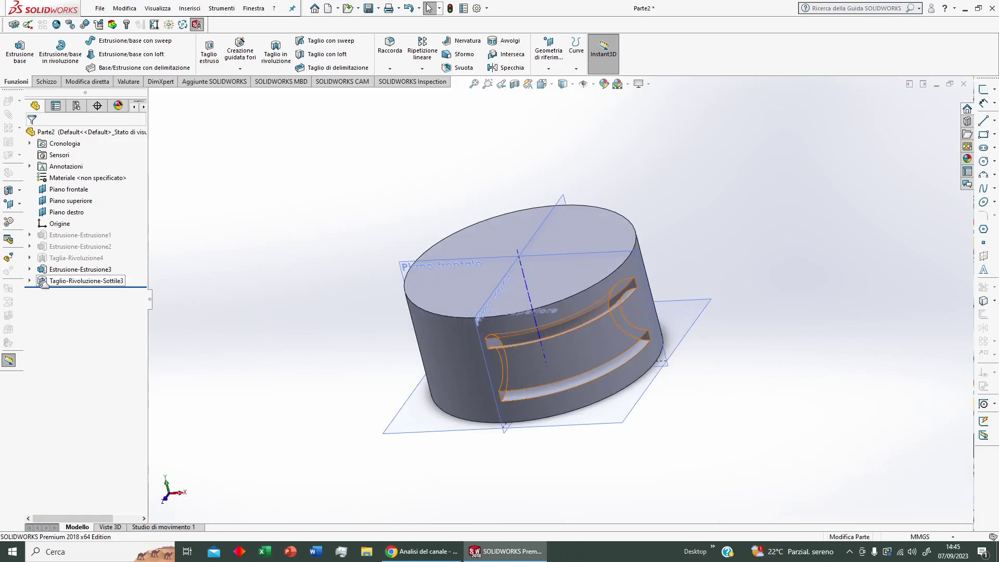
Reopen Taglio-Rivoluzione-Sottile3 for editing with Modifica funzione from the feature tree.
right_click(56, 286)
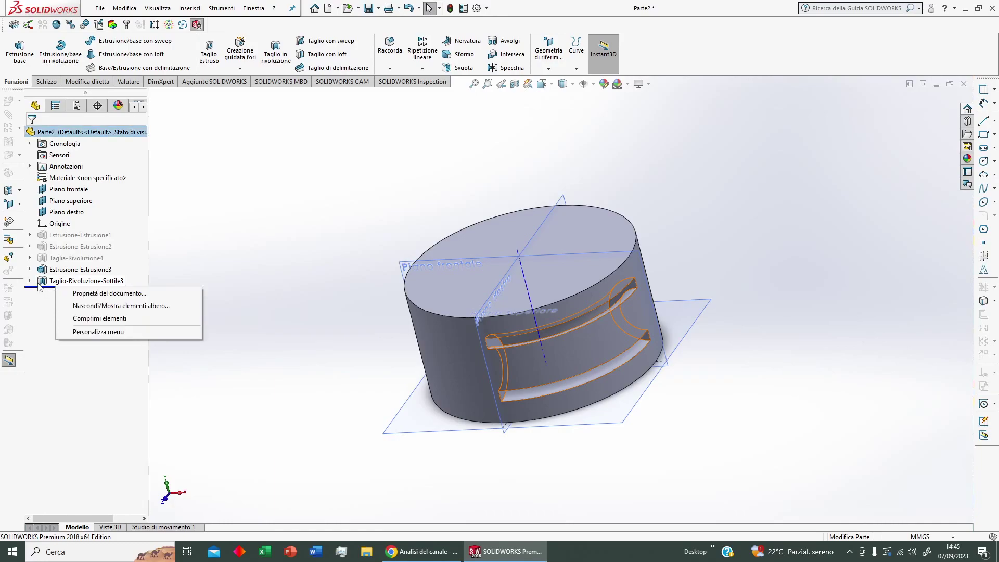
click(44, 283)
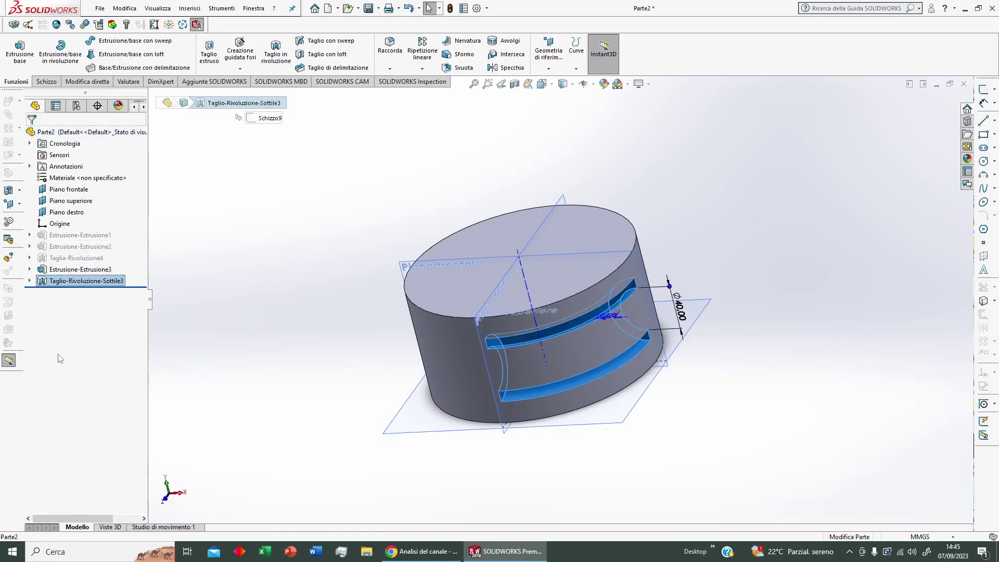
right_click(83, 281)
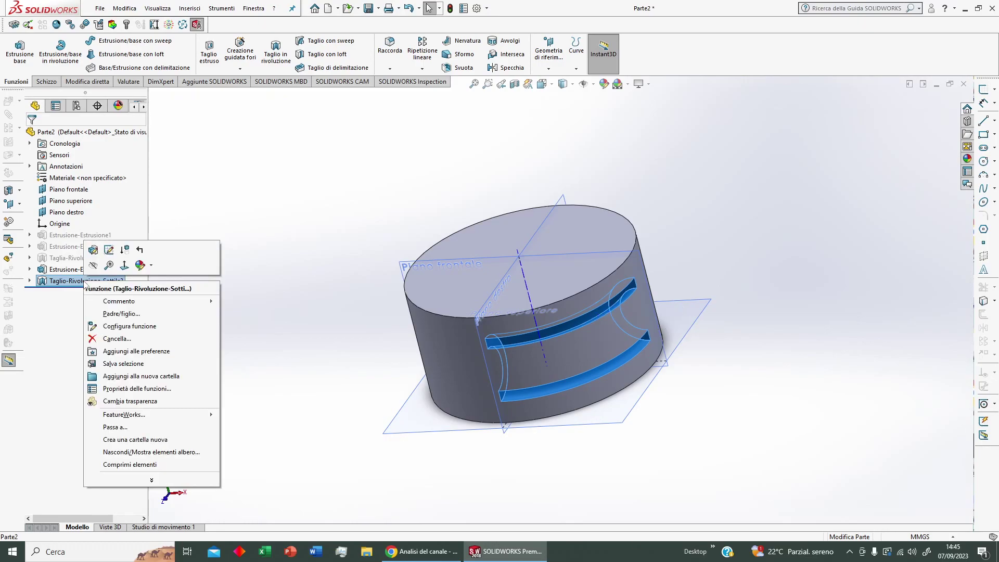
click(92, 253)
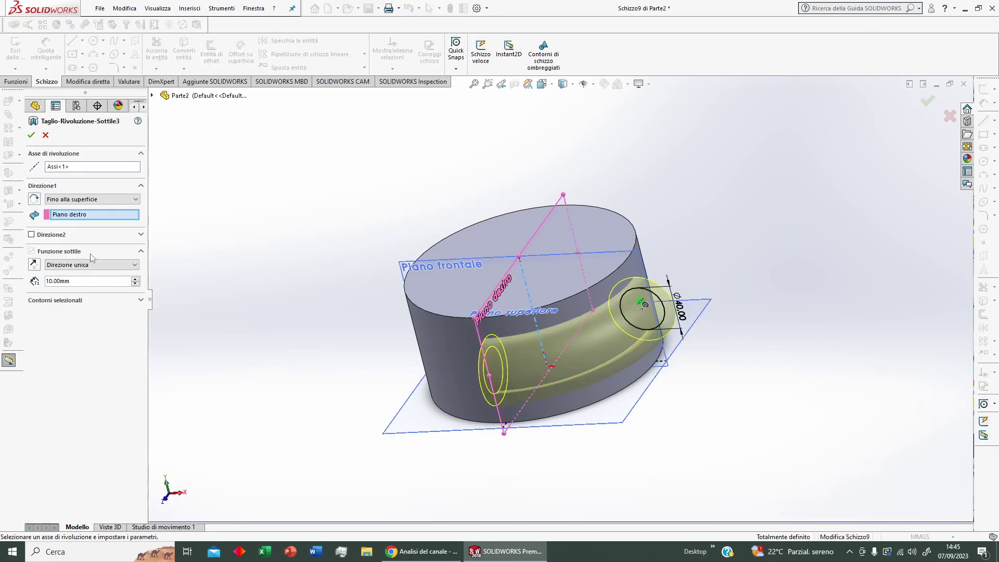